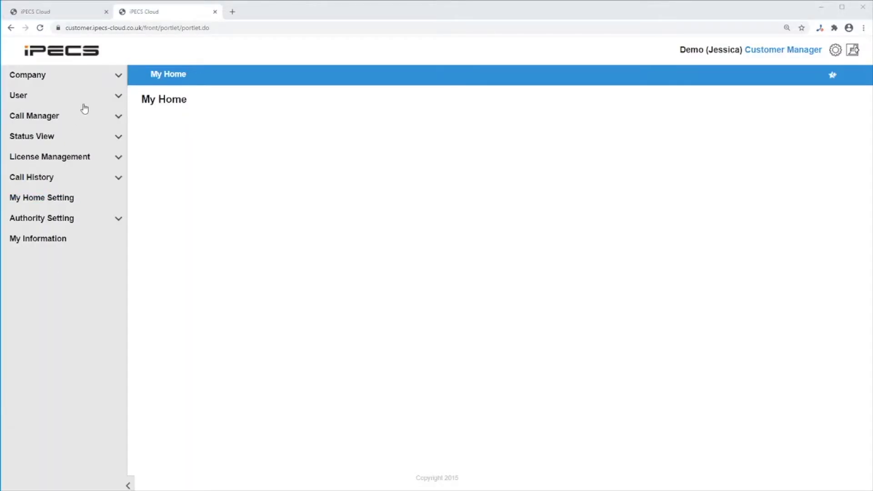
- Open User > User Setup to list the users at extensions 100 and 101
{"action": "left_click", "coordinate": [85, 100]}
{"action": "left_click", "coordinate": [83, 113]}
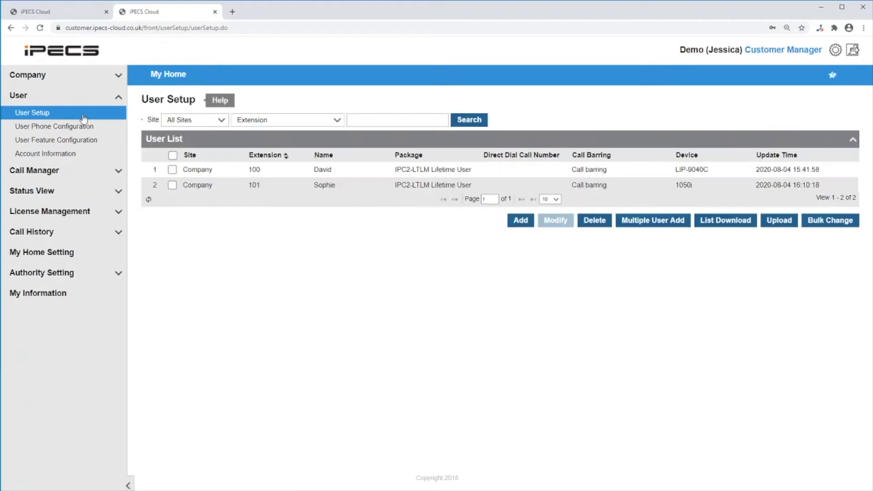
- Open extension 101's user record for editing and show its package features
{"action": "left_click", "coordinate": [300, 187]}
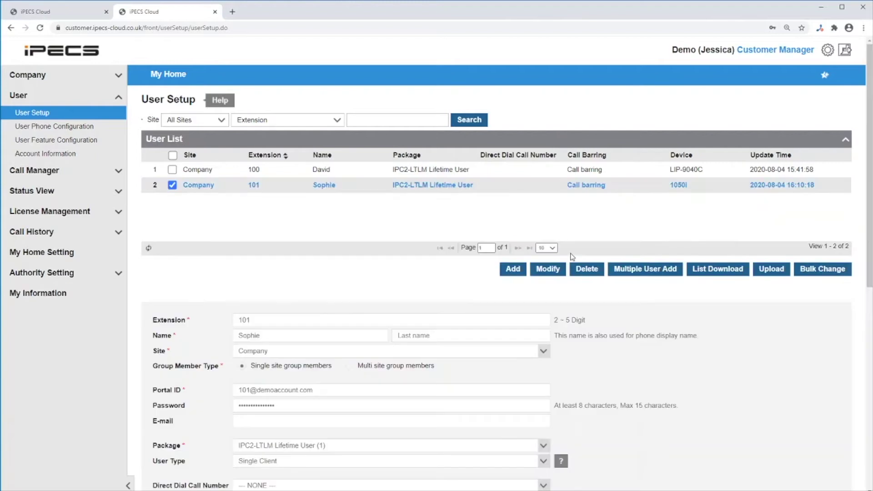
{"action": "left_click", "coordinate": [549, 268]}
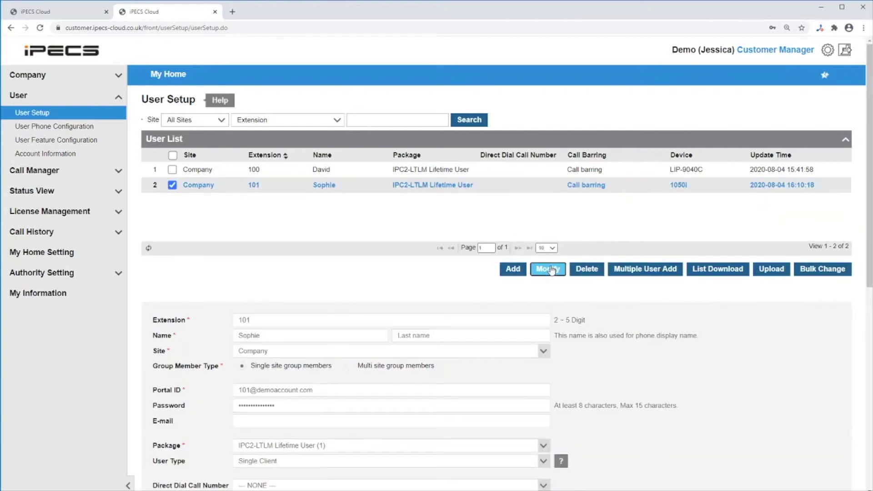
{"action": "scroll", "coordinate": [599, 356], "scroll_direction": "down", "scroll_amount": 6}
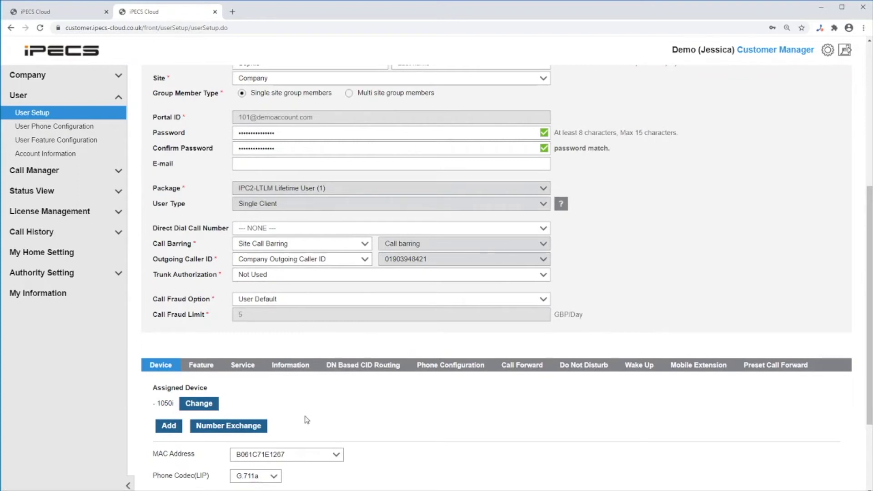
{"action": "left_click", "coordinate": [201, 365]}
{"action": "scroll", "coordinate": [578, 399], "scroll_direction": "down", "scroll_amount": 6}
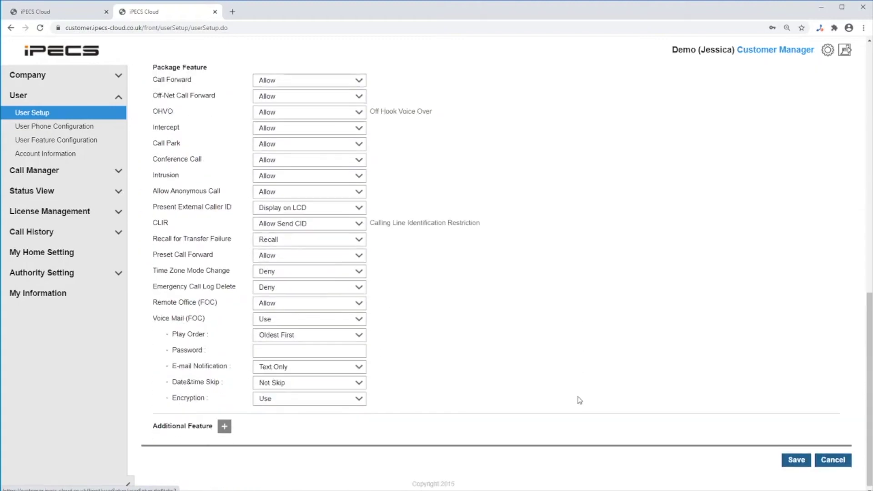
- Add the IPC2-ACDQ ACD Group User feature to extension 101
{"action": "left_click", "coordinate": [223, 422]}
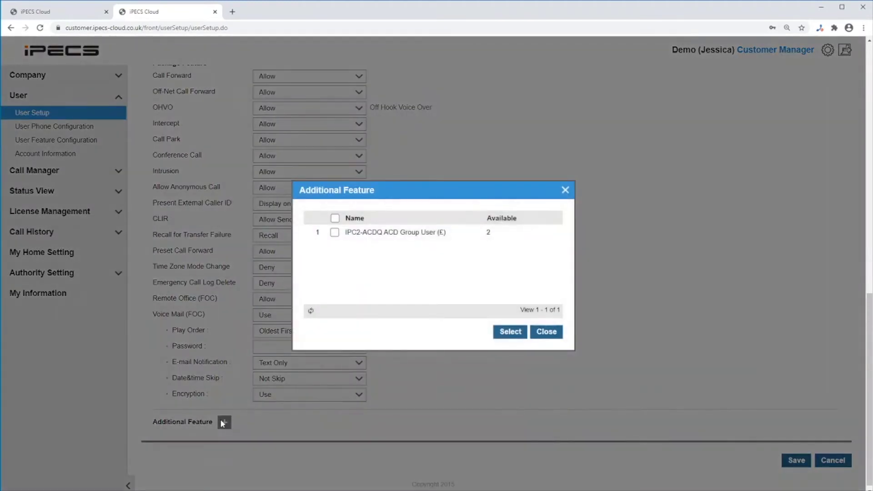
{"action": "left_click", "coordinate": [335, 233]}
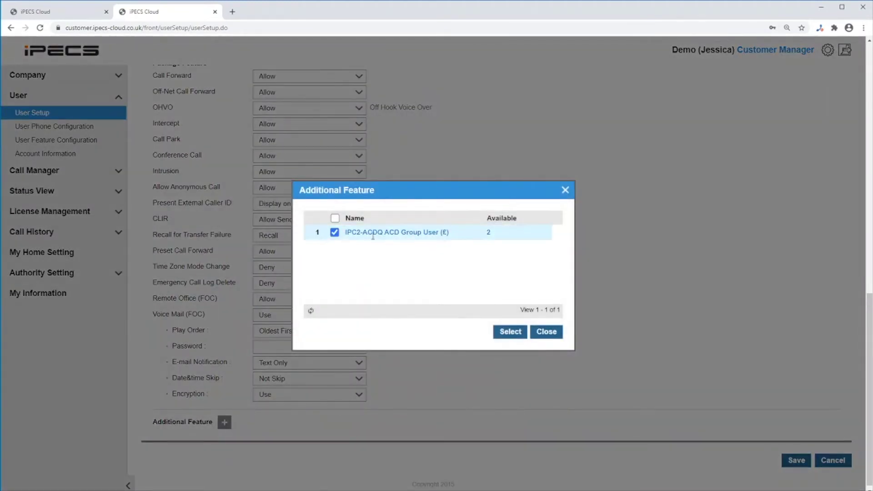
{"action": "left_click", "coordinate": [511, 332]}
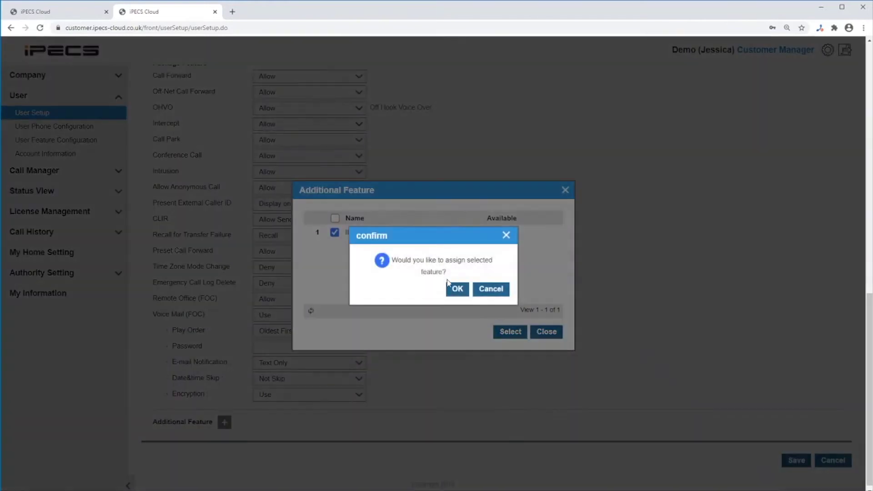
{"action": "left_click", "coordinate": [456, 289]}
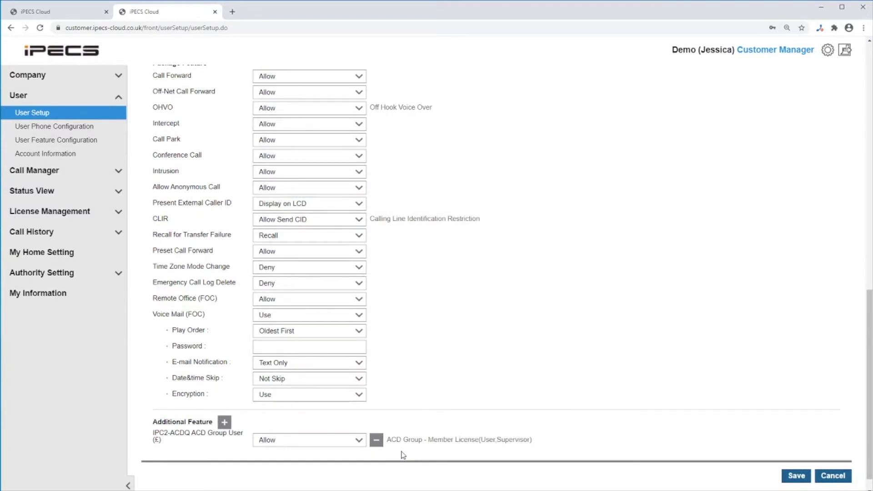
- Save extension 101's user changes and dismiss the confirmation messages
{"action": "left_click", "coordinate": [796, 475]}
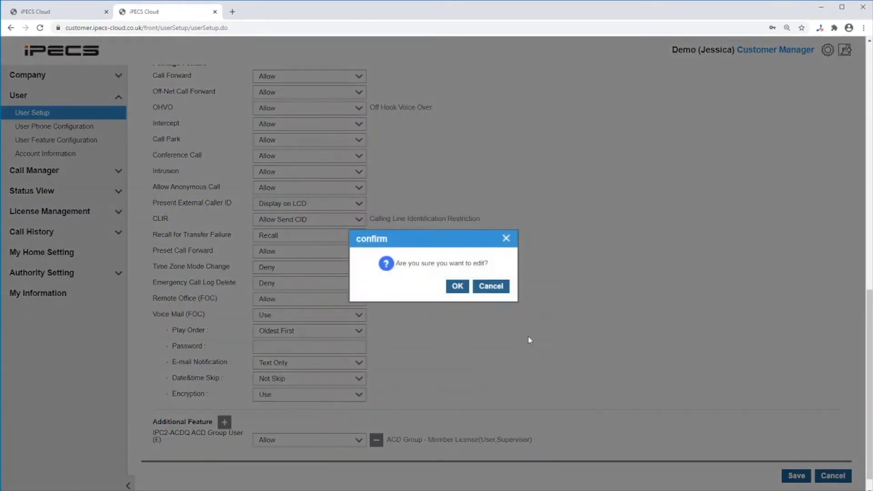
{"action": "left_click", "coordinate": [457, 287]}
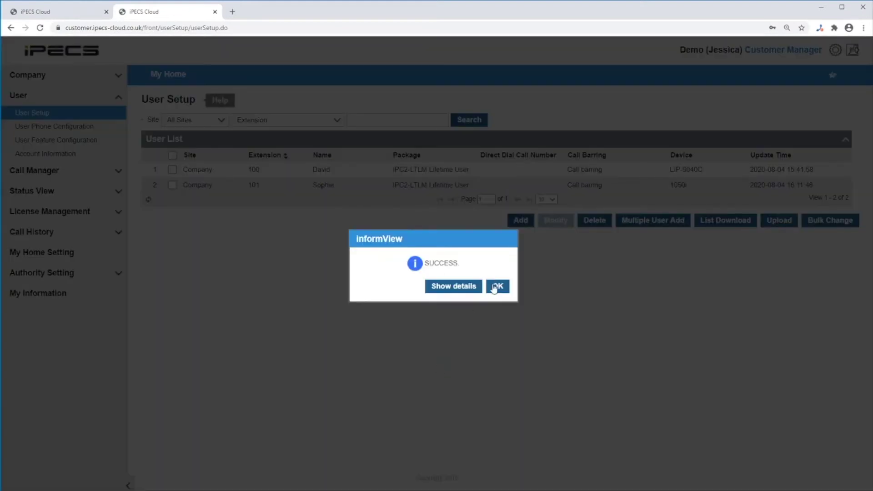
{"action": "left_click", "coordinate": [494, 285]}
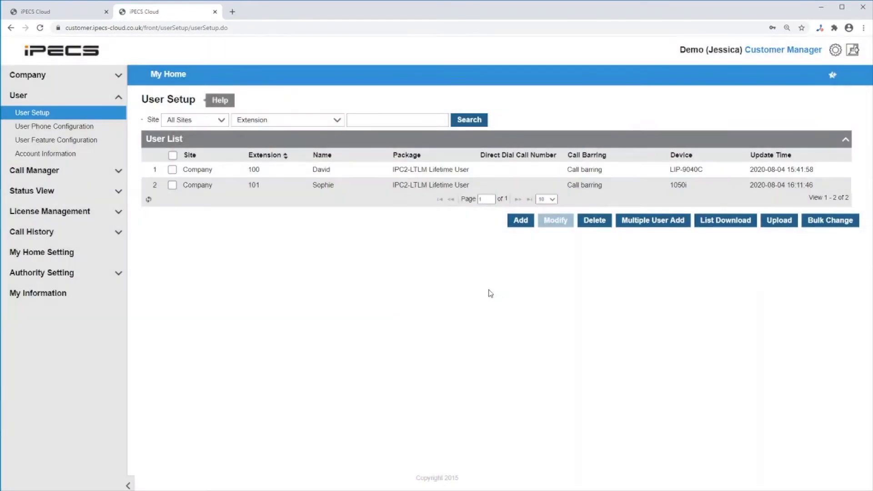
{"action": "left_click", "coordinate": [93, 170]}
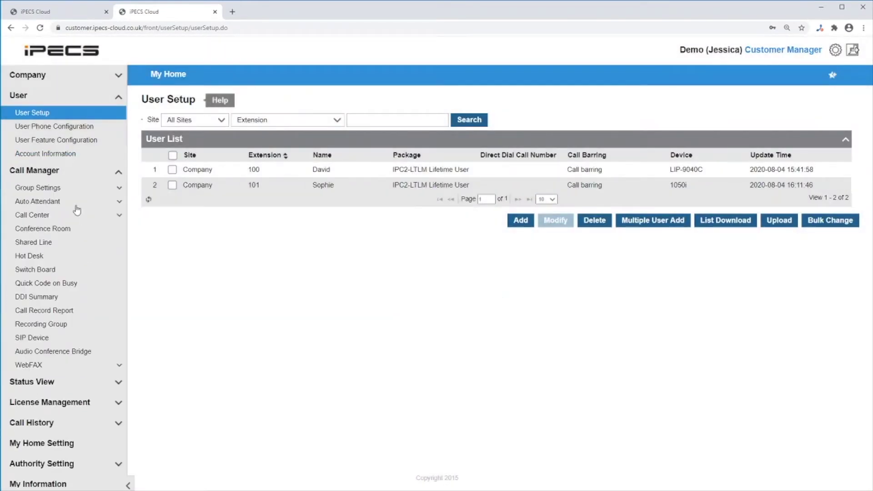
- Go to Call Manager > Call Center > ACD Group and start adding a new group
{"action": "left_click", "coordinate": [76, 215]}
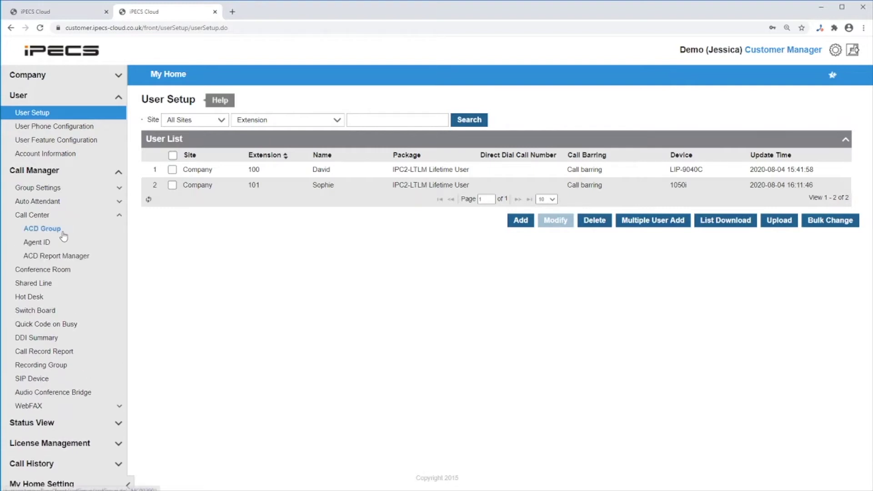
{"action": "left_click", "coordinate": [63, 229]}
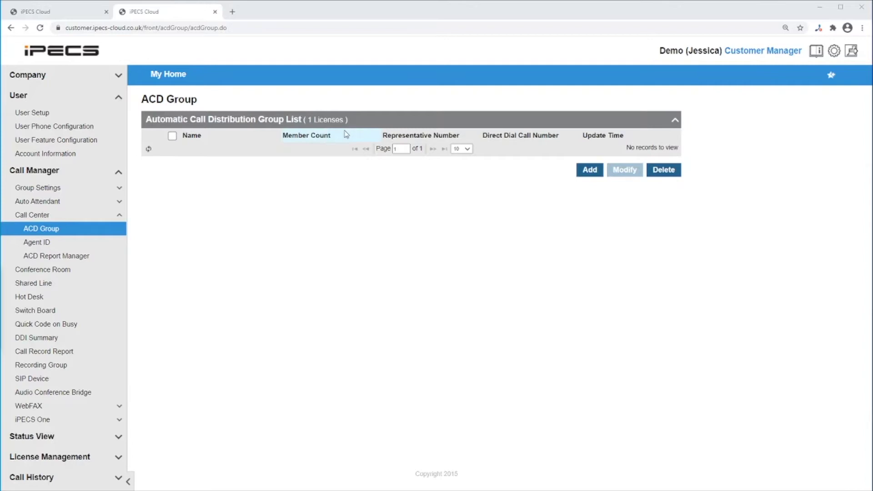
{"action": "left_click", "coordinate": [589, 170]}
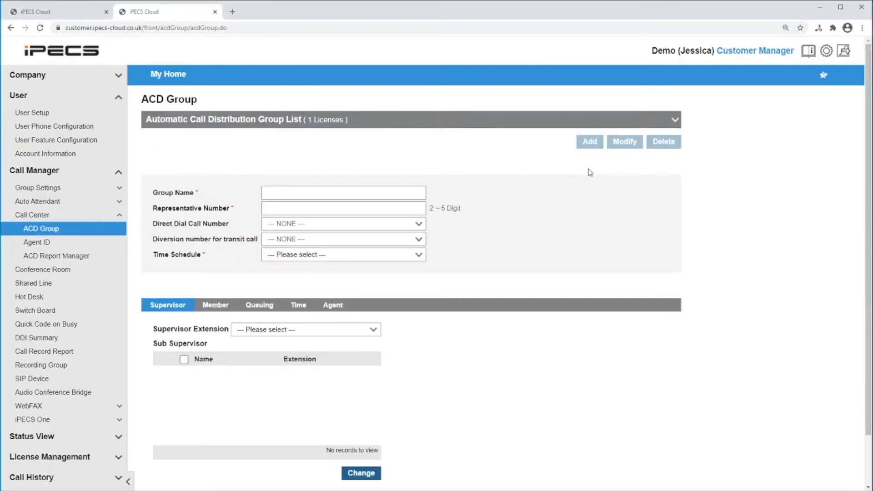
- Name the group ACD with representative number 450 and the Company Default Time Schedule
{"action": "left_click", "coordinate": [373, 194]}
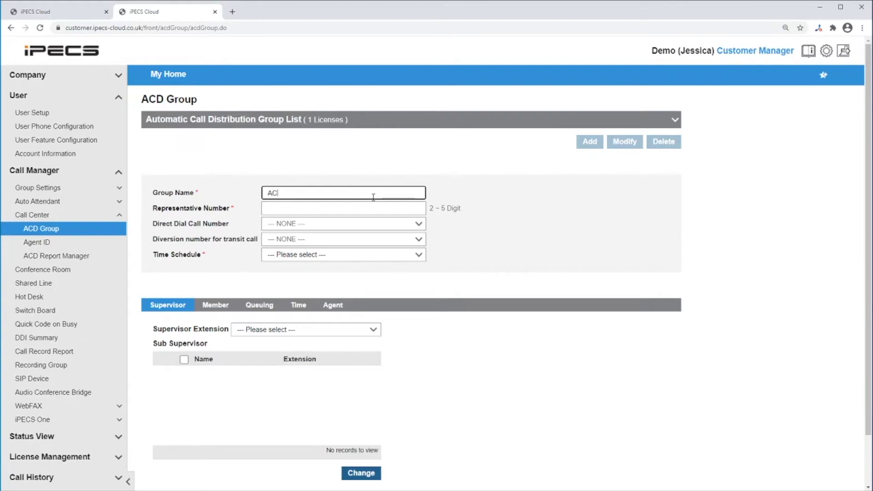
{"action": "left_click", "coordinate": [368, 208]}
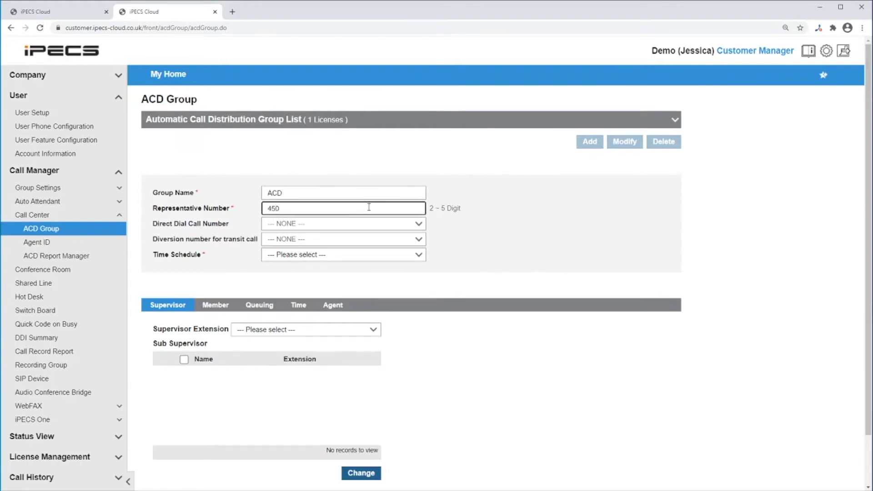
{"action": "left_click", "coordinate": [354, 256]}
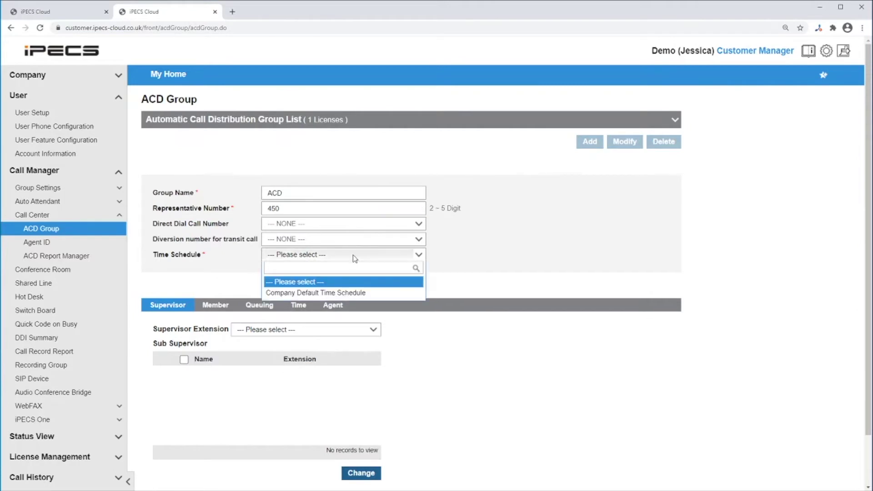
{"action": "left_click", "coordinate": [349, 293]}
- Make extension 101 the ACD group's supervisor
{"action": "scroll", "coordinate": [361, 280], "scroll_direction": "down", "scroll_amount": 1}
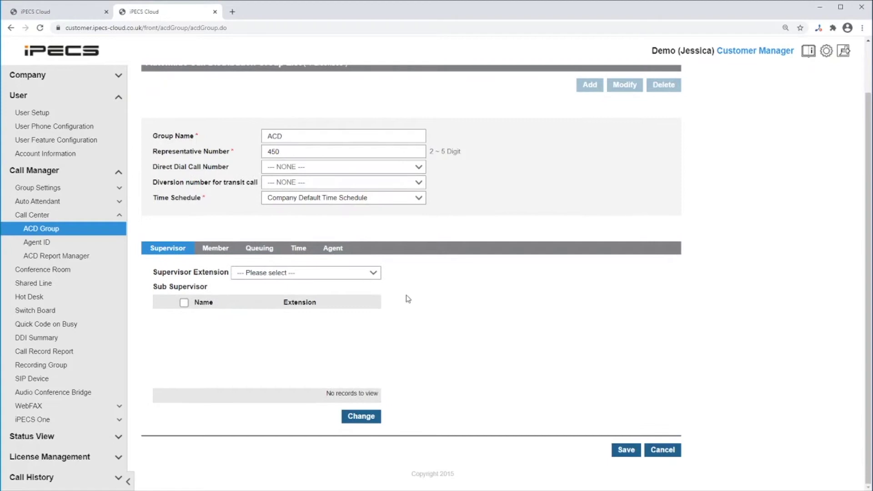
{"action": "left_click", "coordinate": [349, 278]}
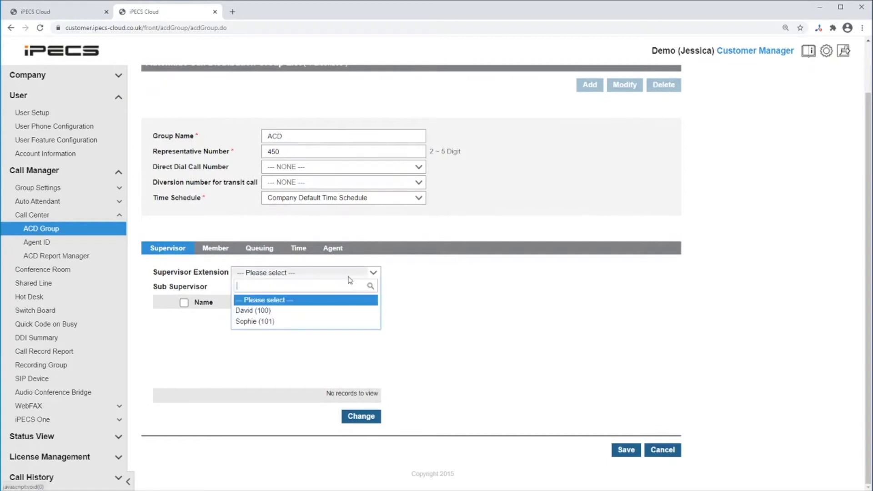
{"action": "left_click", "coordinate": [318, 320]}
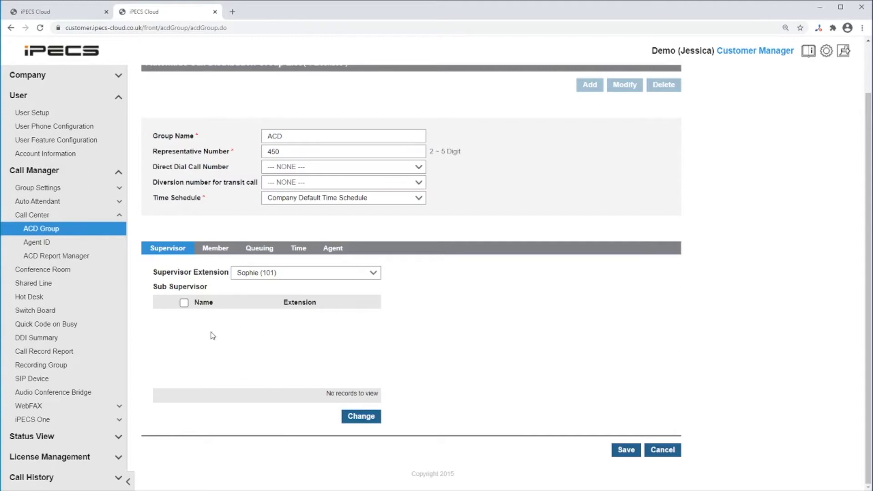
{"action": "left_click", "coordinate": [219, 249]}
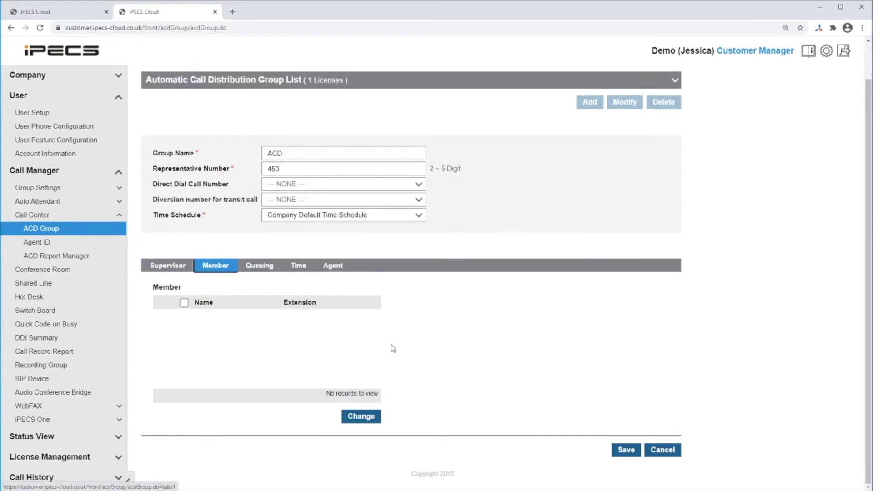
- Add extension 100 as a member of the ACD group
{"action": "left_click", "coordinate": [370, 417]}
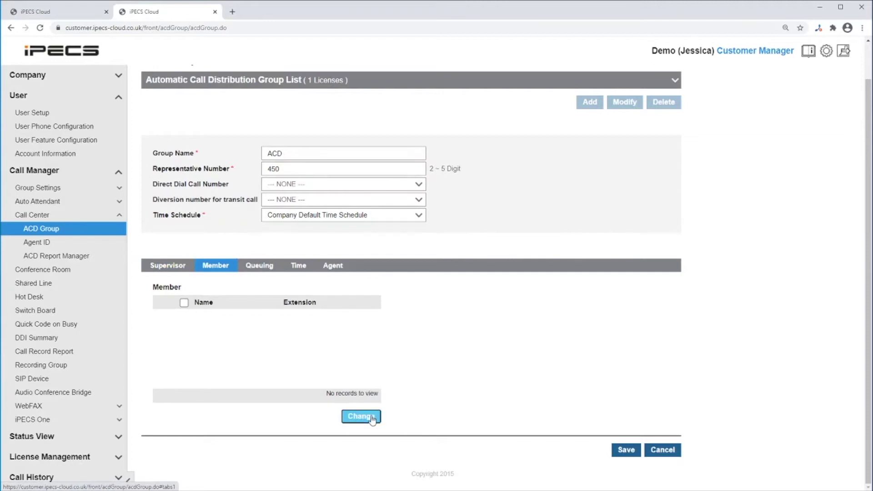
{"action": "left_click", "coordinate": [434, 317]}
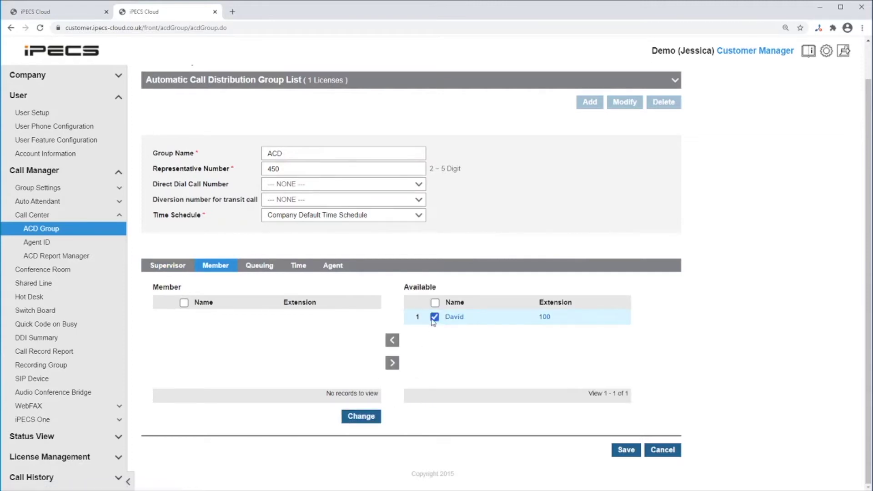
{"action": "left_click", "coordinate": [393, 342]}
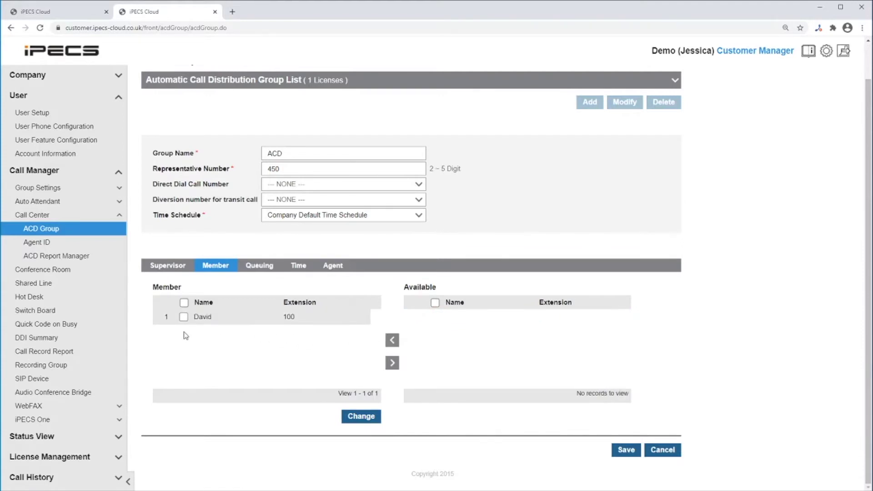
{"action": "left_click", "coordinate": [264, 265]}
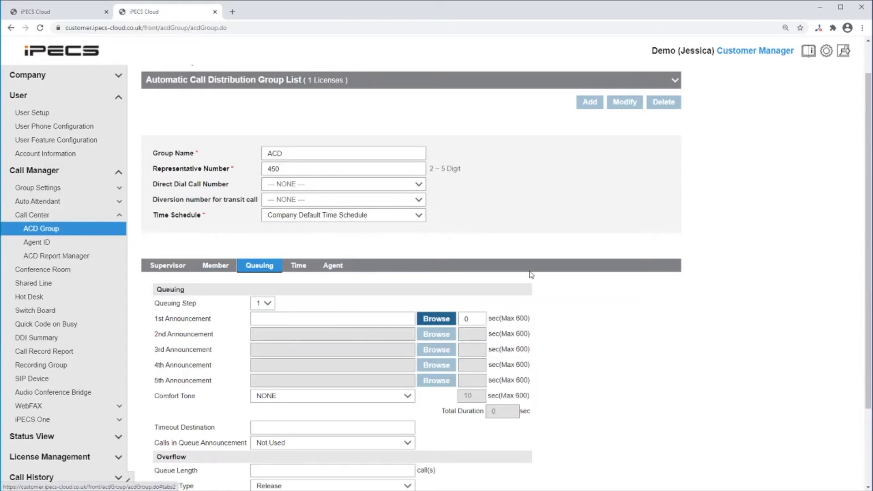
- Use 2 queuing steps, with ACD.wav as the 1st announcement for 30 seconds
{"action": "scroll", "coordinate": [603, 275], "scroll_direction": "down", "scroll_amount": 2}
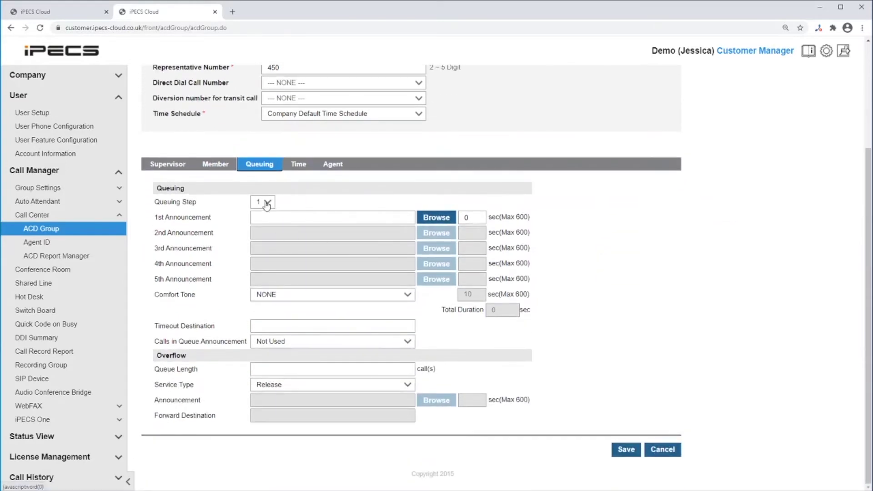
{"action": "left_click", "coordinate": [267, 203]}
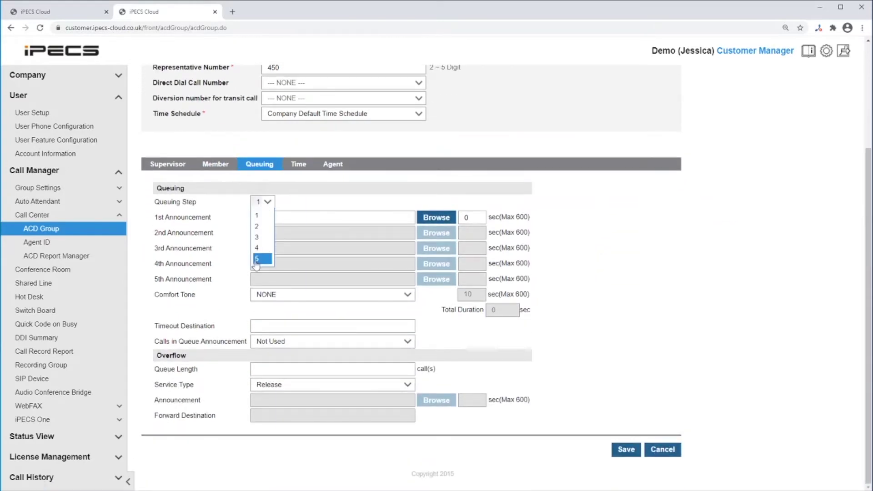
{"action": "left_click", "coordinate": [258, 226]}
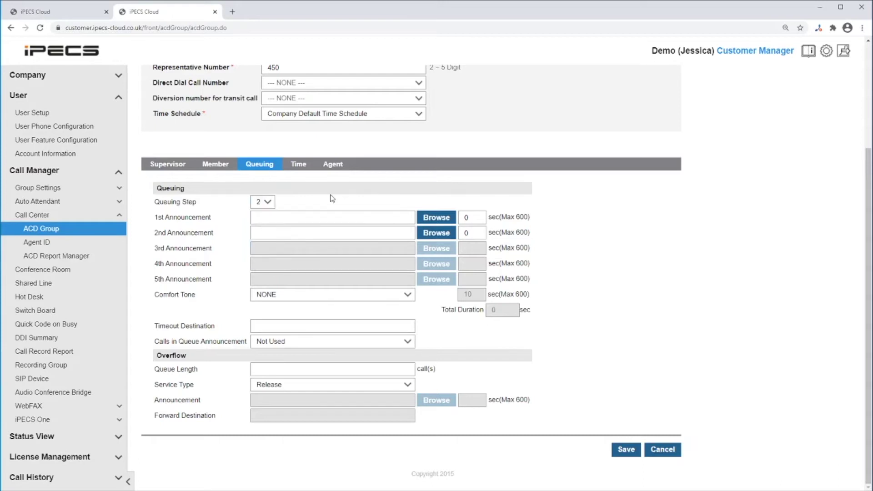
{"action": "left_click", "coordinate": [445, 217]}
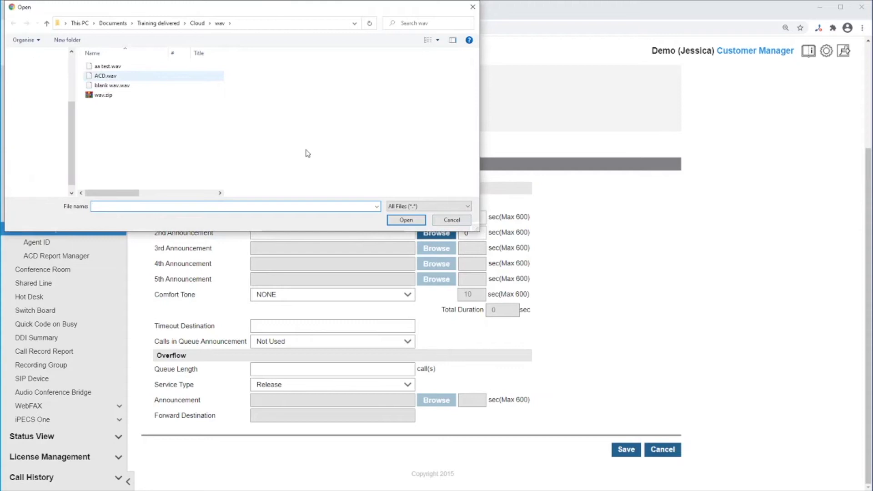
{"action": "left_click", "coordinate": [405, 219]}
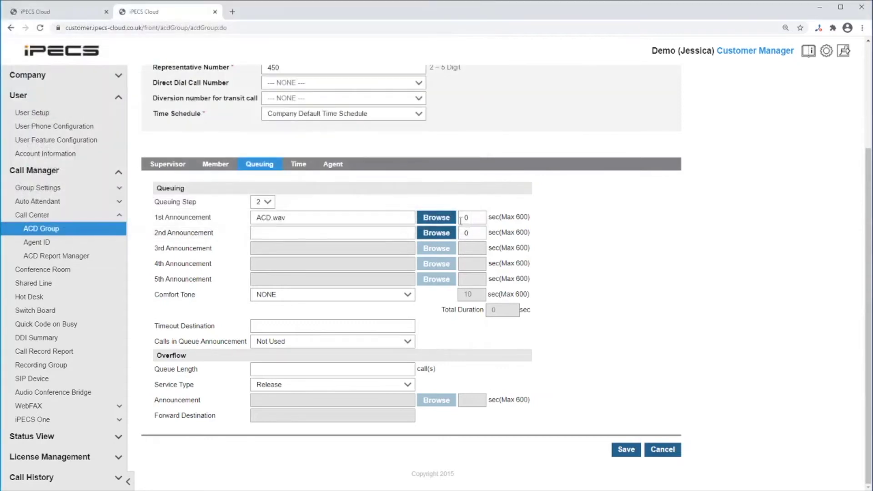
{"action": "double_click", "coordinate": [483, 217]}
- Set the 2nd announcement to ACD.wav for 20 seconds and the comfort tone to Hold Tone
{"action": "left_click", "coordinate": [441, 236]}
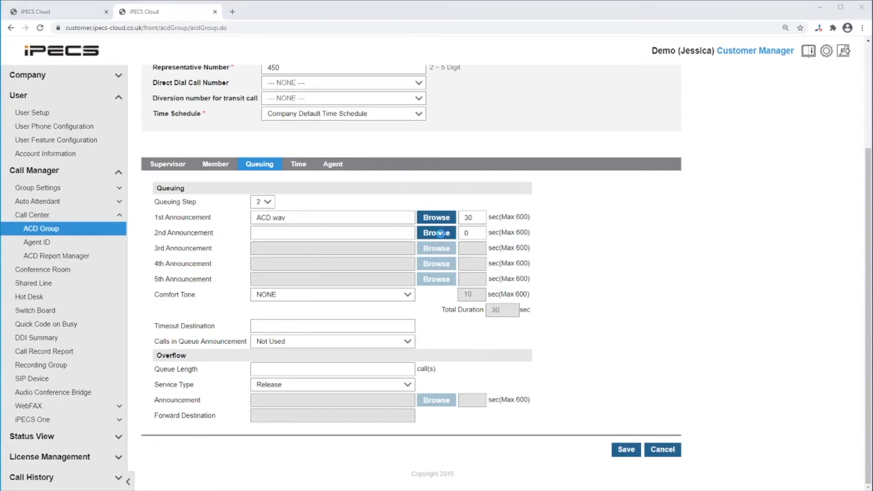
{"action": "left_click", "coordinate": [132, 76]}
{"action": "left_click", "coordinate": [406, 220]}
{"action": "double_click", "coordinate": [465, 232]}
{"action": "type", "text": "20"}
{"action": "left_click", "coordinate": [349, 295]}
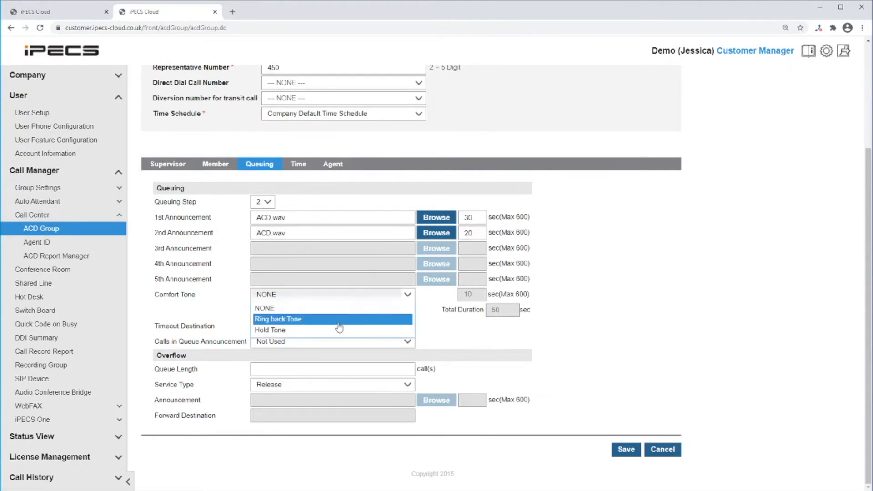
{"action": "left_click", "coordinate": [336, 330]}
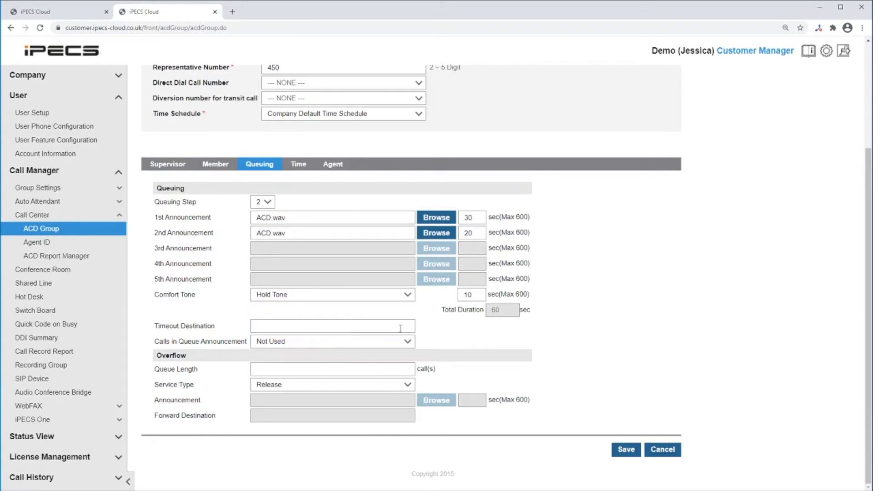
{"action": "key", "text": "Tab"}
- Give the comfort tone 50 seconds, enable Calls in Queue Announcement, set timeout destination 802
{"action": "type", "text": "50"}
{"action": "left_click", "coordinate": [446, 303]}
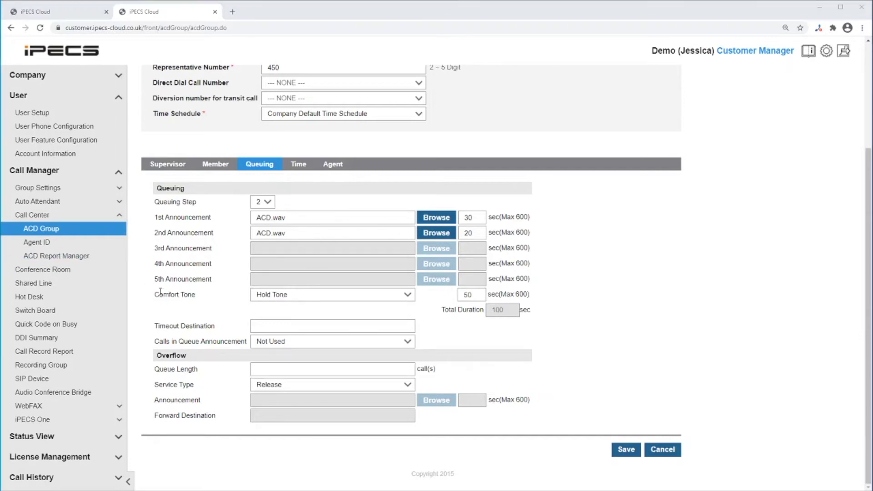
{"action": "left_click", "coordinate": [279, 346]}
{"action": "left_click", "coordinate": [291, 366]}
{"action": "left_click", "coordinate": [338, 329]}
{"action": "type", "text": "802"}
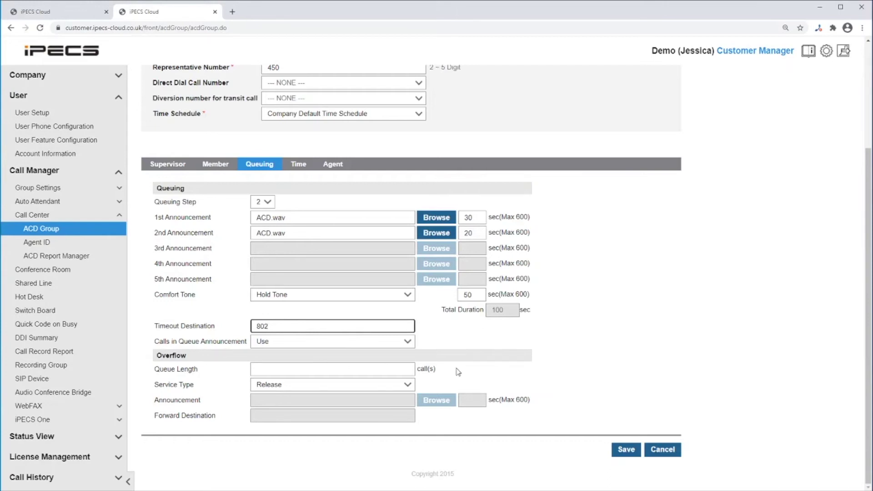
- Limit the queue length to 5 calls and forward overflow calls to 803
{"action": "left_click", "coordinate": [354, 366]}
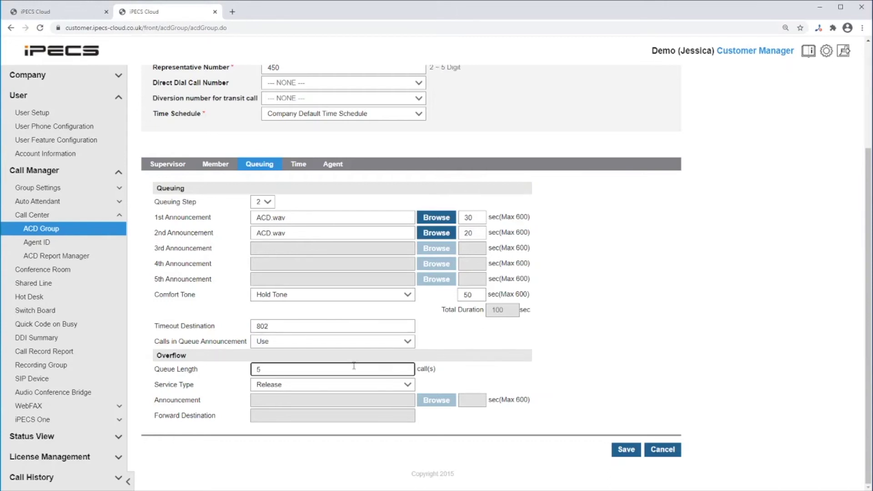
{"action": "left_click", "coordinate": [434, 375]}
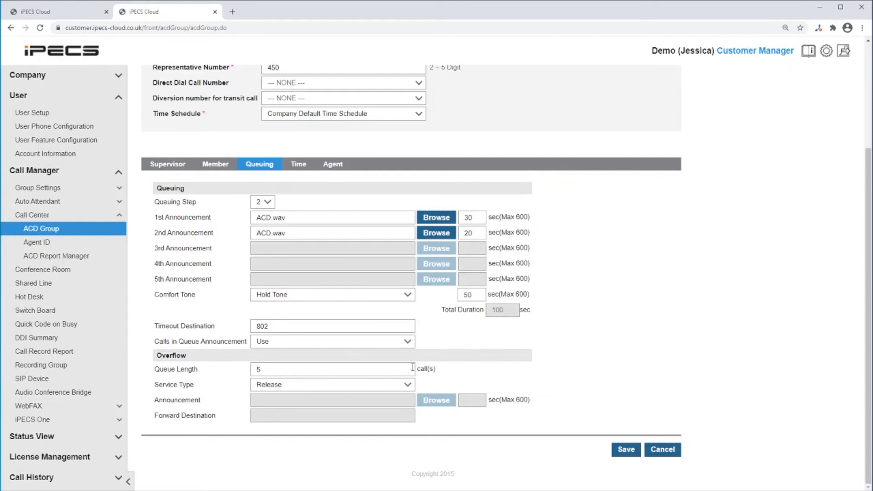
{"action": "left_click", "coordinate": [395, 388]}
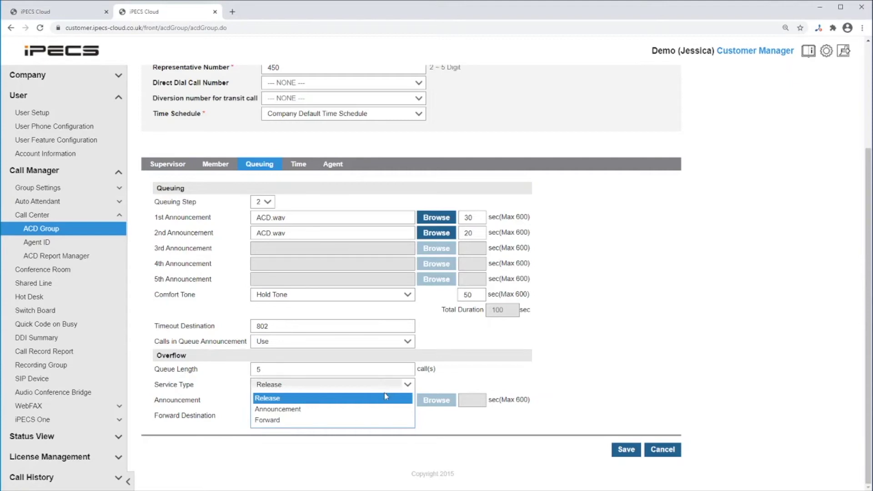
{"action": "left_click", "coordinate": [369, 420]}
{"action": "type", "text": "803"}
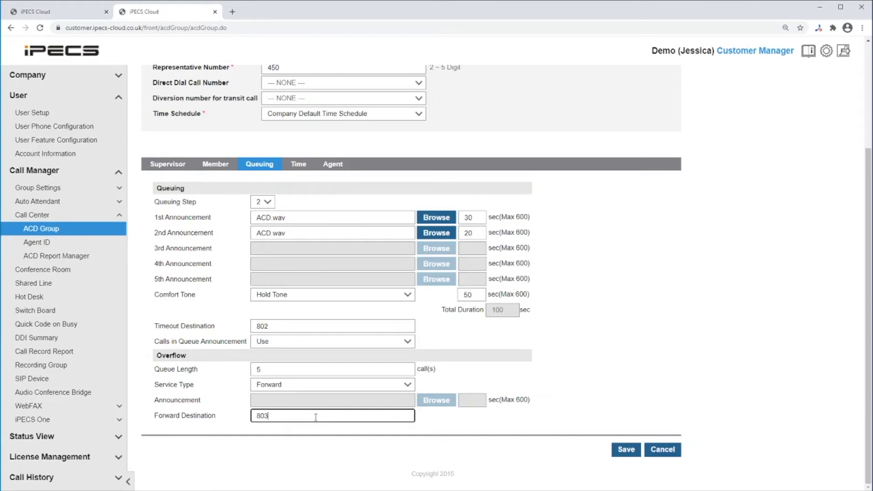
{"action": "left_click", "coordinate": [300, 164]}
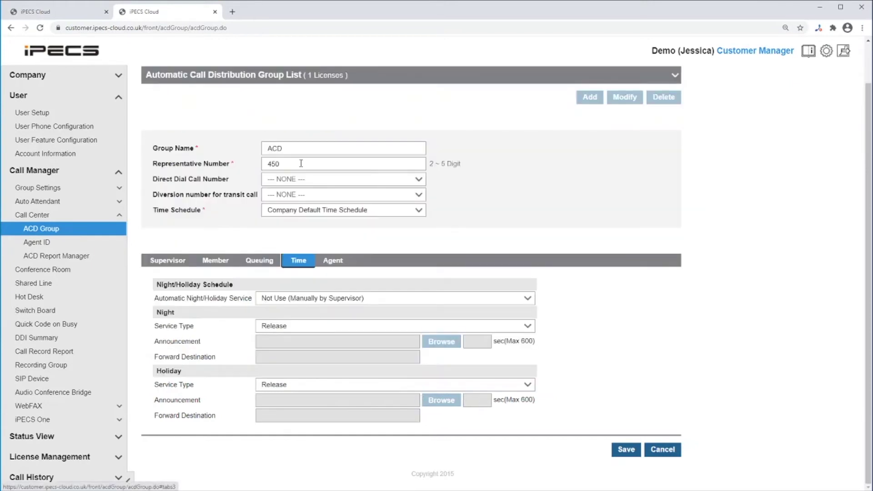
- Keep Automatic Night/Holiday Service on Not Use and Night Service Type on Release
{"action": "left_click", "coordinate": [426, 301]}
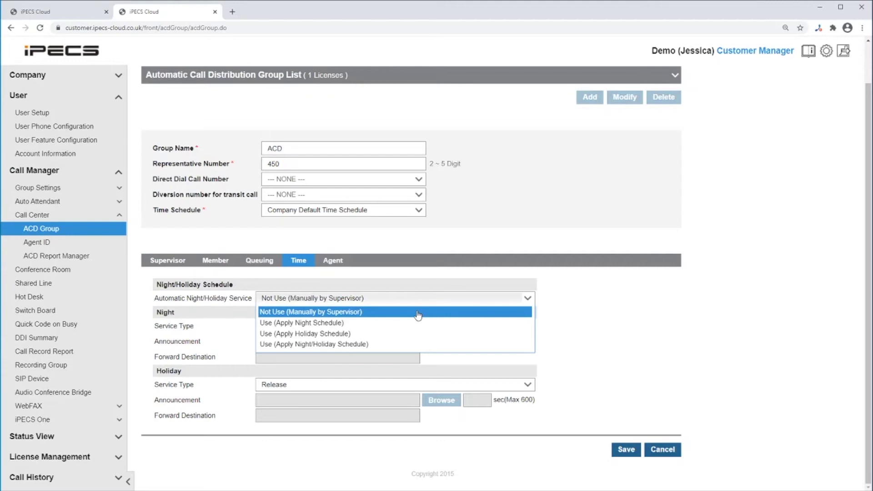
{"action": "left_click", "coordinate": [418, 314]}
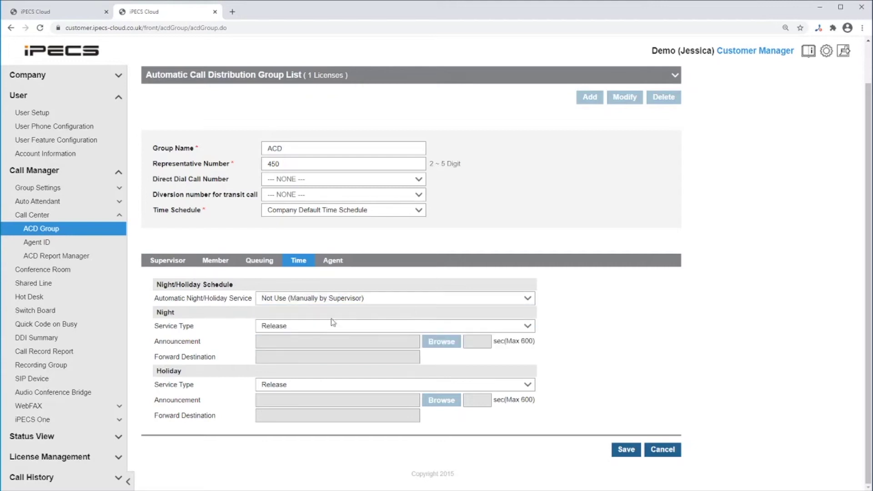
{"action": "left_click", "coordinate": [321, 328]}
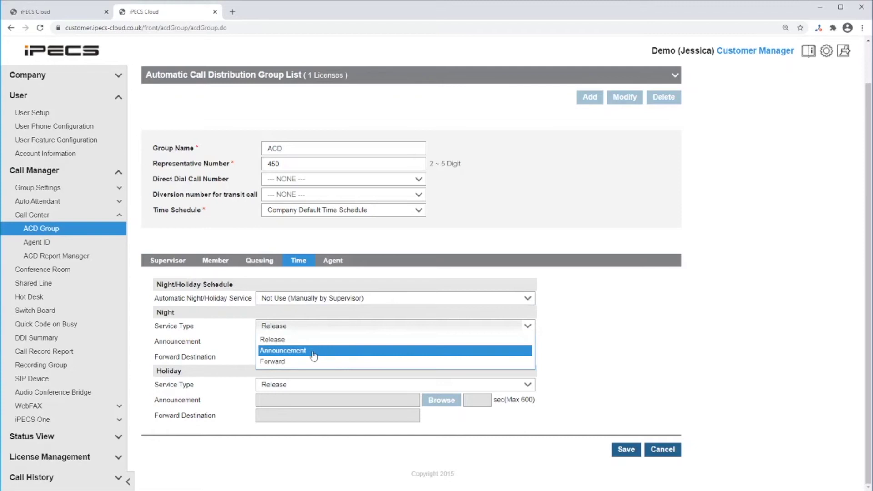
{"action": "left_click", "coordinate": [312, 341]}
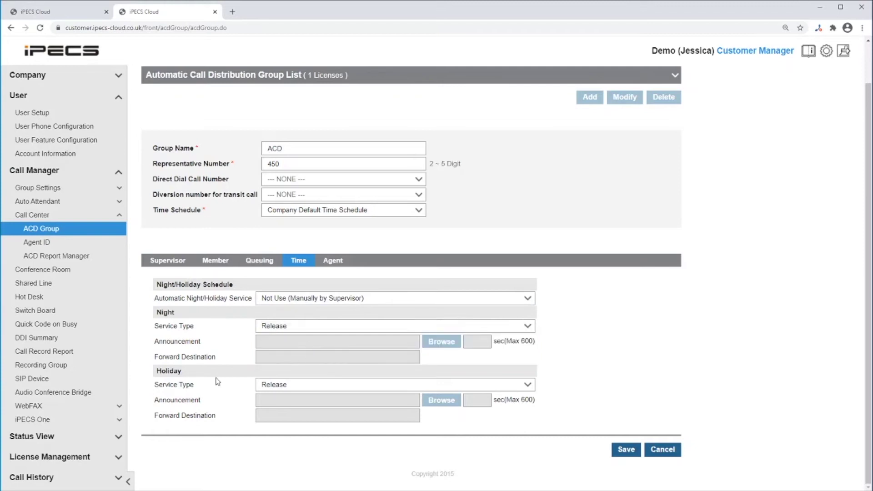
{"action": "left_click", "coordinate": [333, 260]}
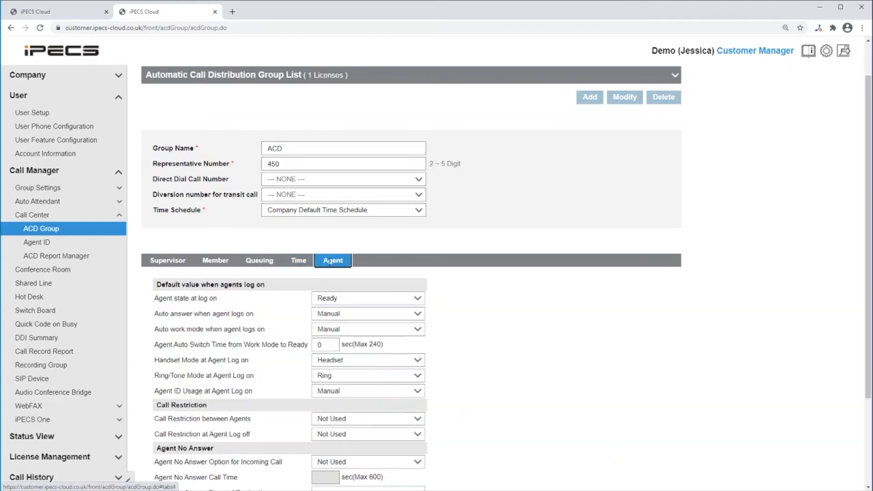
- Keep Ready as the agent log-on state and Manual as auto answer at log on
{"action": "scroll", "coordinate": [578, 334], "scroll_direction": "down", "scroll_amount": 2}
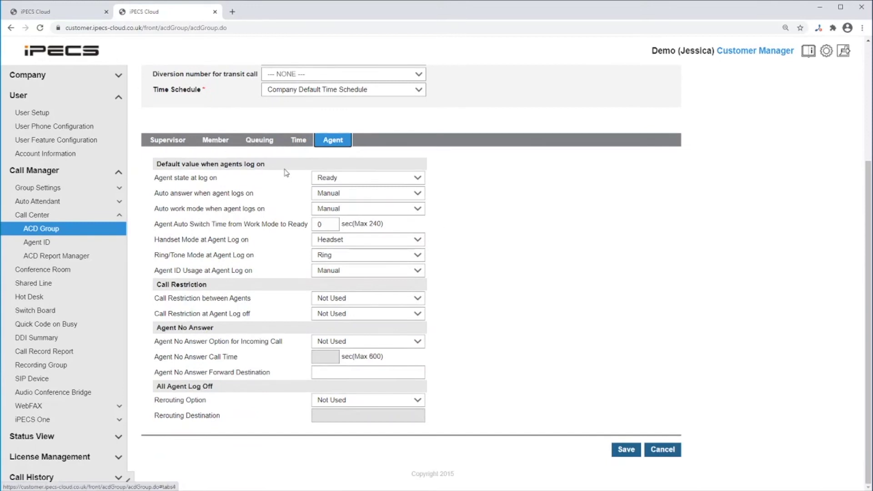
{"action": "left_click", "coordinate": [413, 178]}
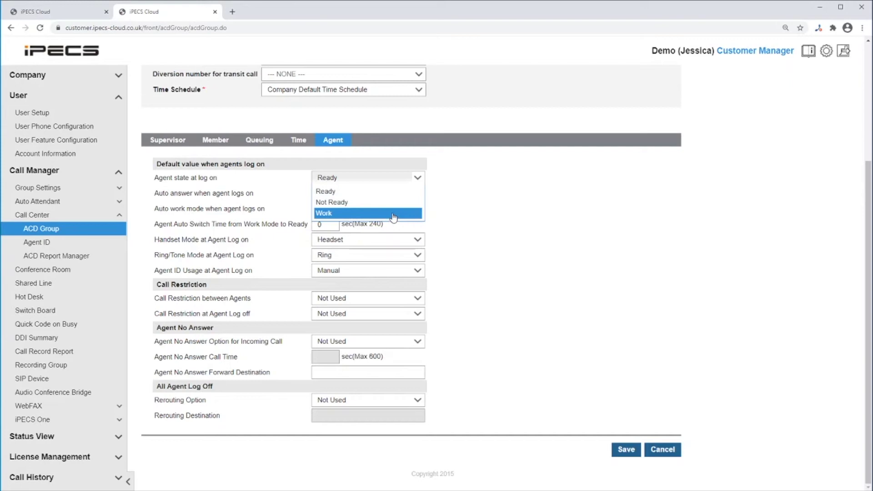
{"action": "left_click", "coordinate": [404, 192]}
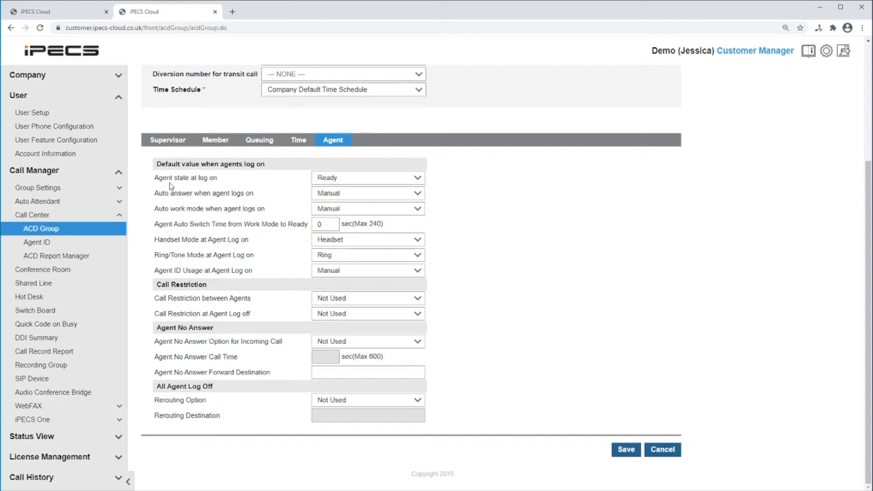
{"action": "left_click", "coordinate": [381, 195]}
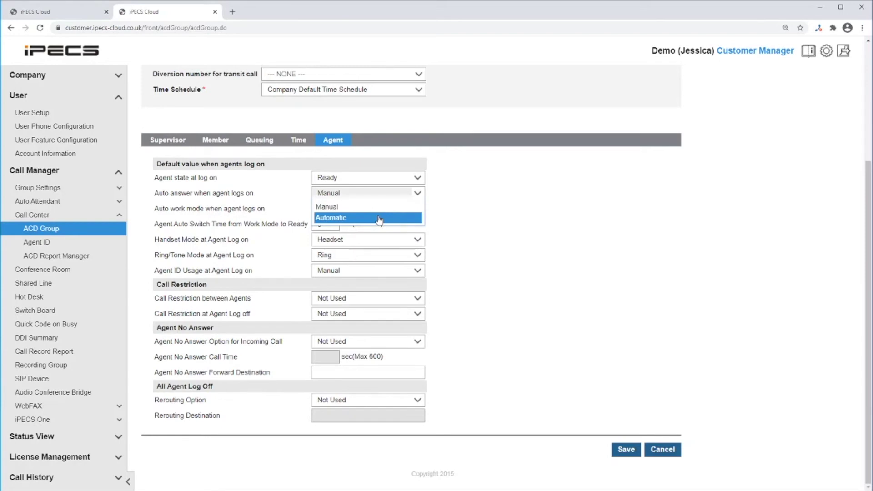
{"action": "left_click", "coordinate": [380, 207]}
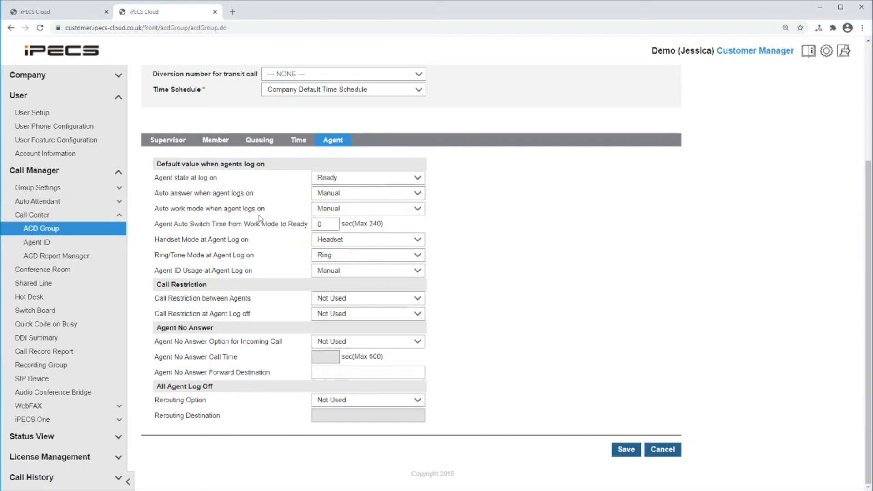
{"action": "left_click", "coordinate": [396, 213]}
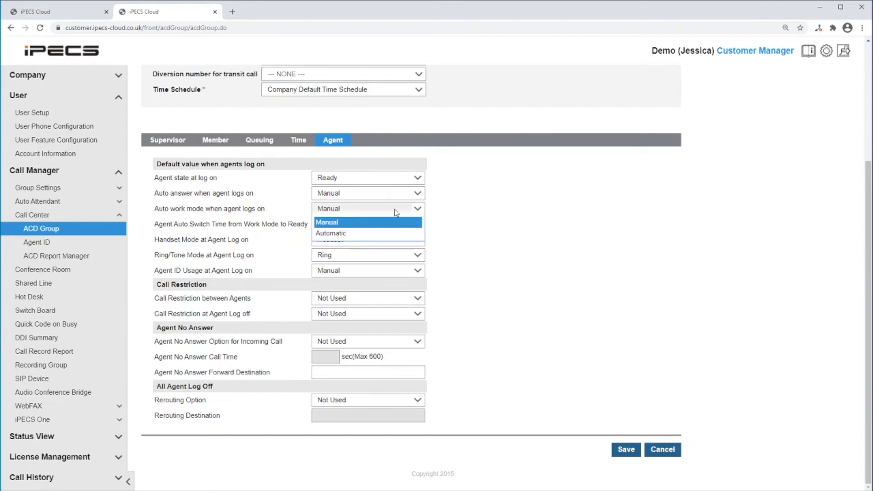
- Set Auto work mode at log on to Automatic with a 50-second switch time to Ready
{"action": "left_click", "coordinate": [393, 235]}
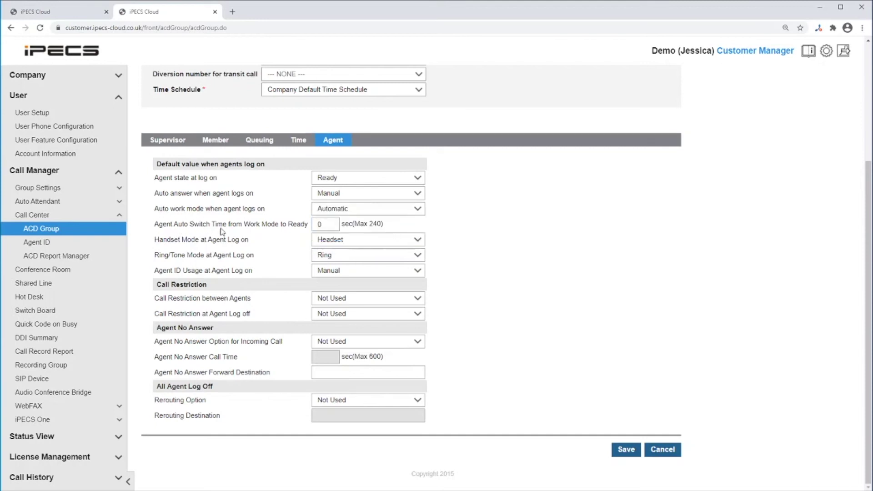
{"action": "left_click", "coordinate": [329, 223]}
{"action": "key", "text": "BackSpace"}
{"action": "type", "text": "50"}
- Keep Headset handset mode, Ring tone mode and Manual agent ID usage at log on
{"action": "left_click", "coordinate": [398, 240]}
{"action": "left_click", "coordinate": [399, 250]}
{"action": "left_click", "coordinate": [399, 255]}
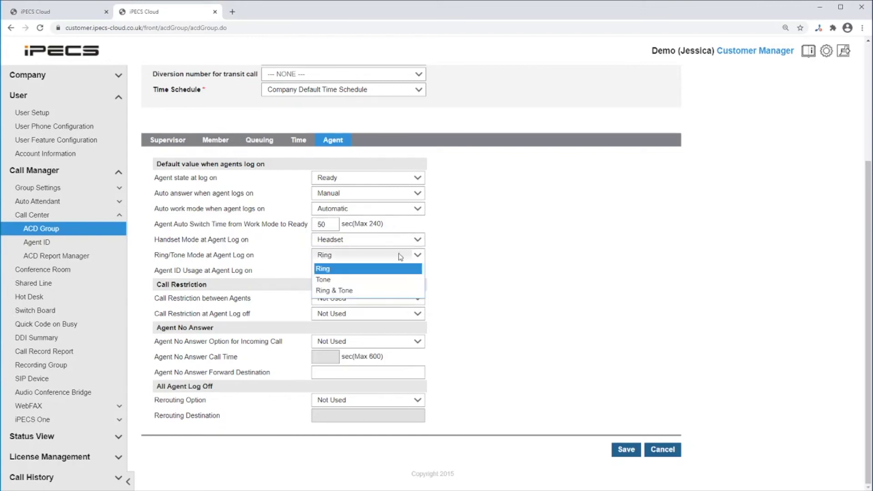
{"action": "left_click", "coordinate": [459, 271]}
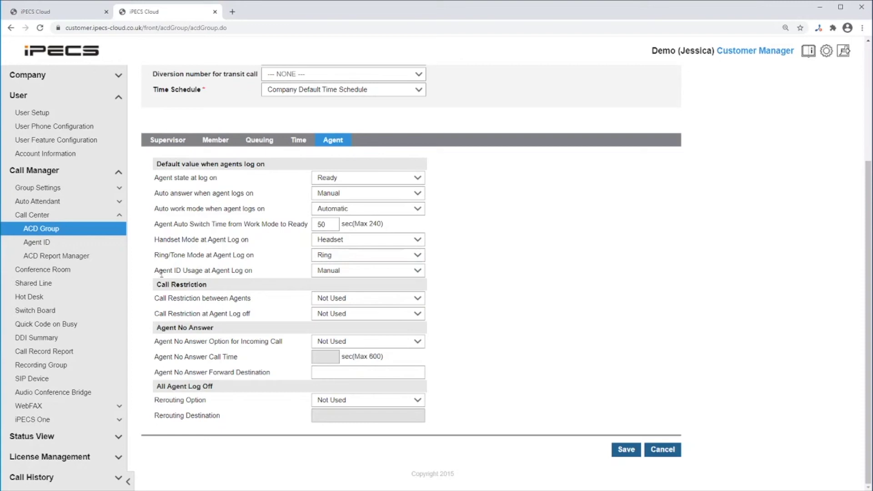
{"action": "left_click", "coordinate": [368, 272]}
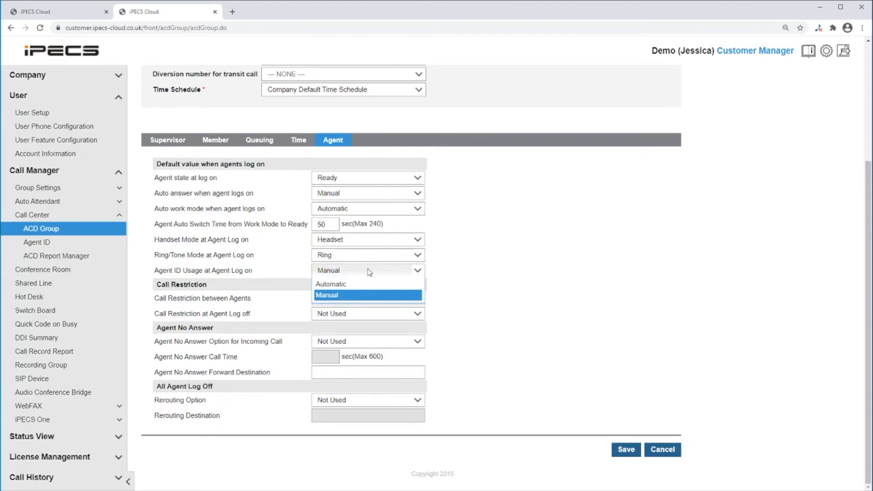
{"action": "left_click", "coordinate": [369, 296]}
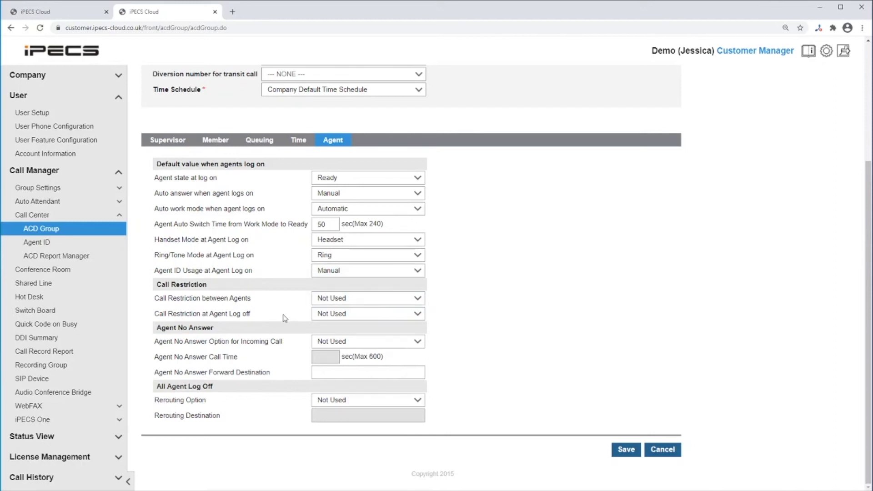
{"action": "left_click", "coordinate": [385, 298]}
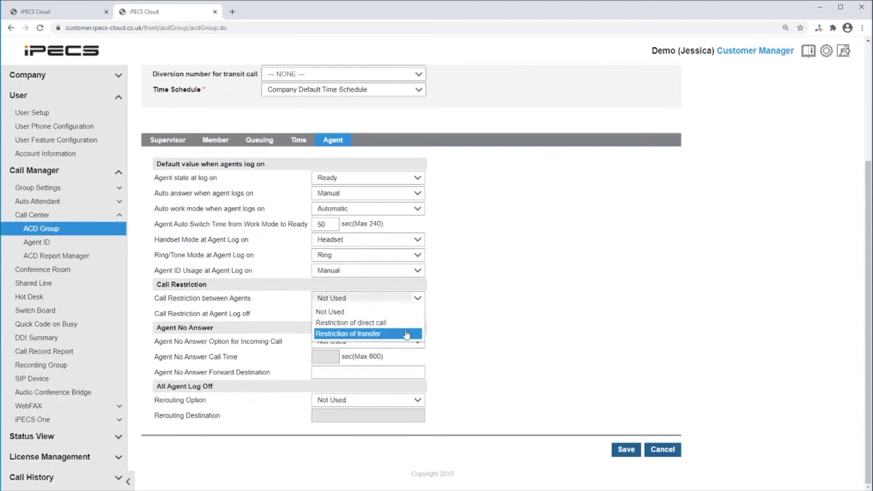
- Choose Restriction of transfer between agents and All call restrict at agent log off
{"action": "left_click", "coordinate": [406, 333]}
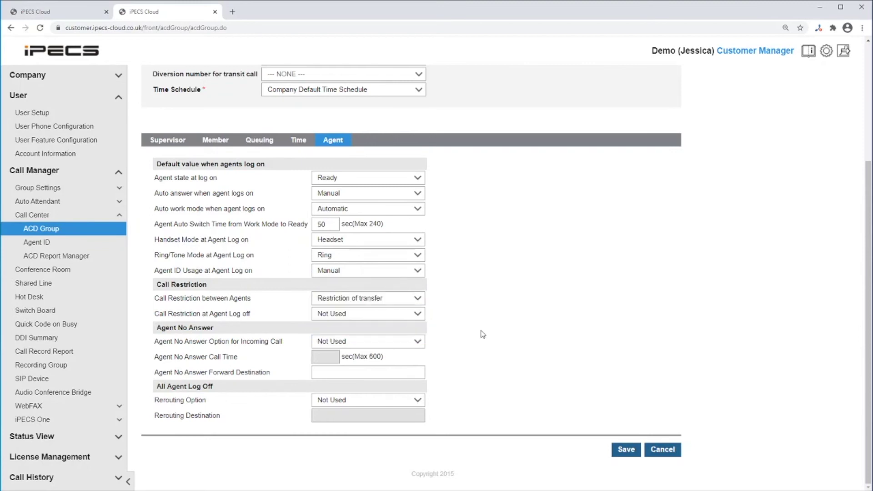
{"action": "left_click", "coordinate": [400, 318]}
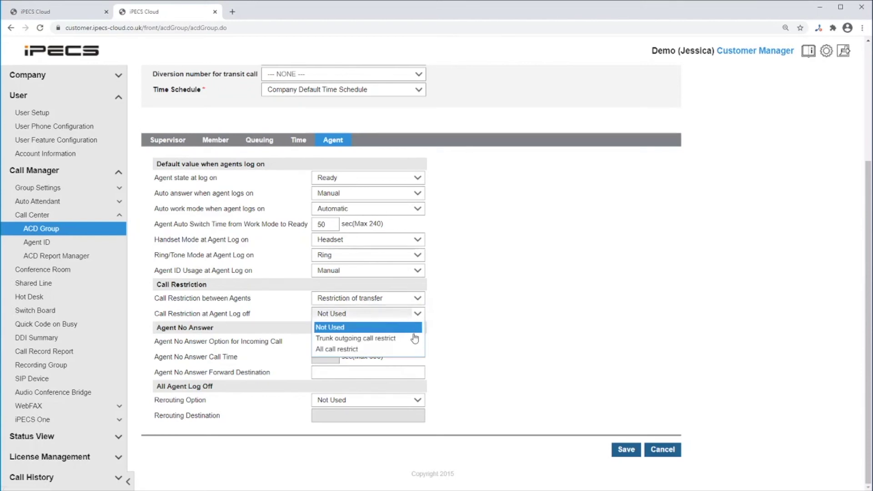
{"action": "left_click", "coordinate": [416, 349]}
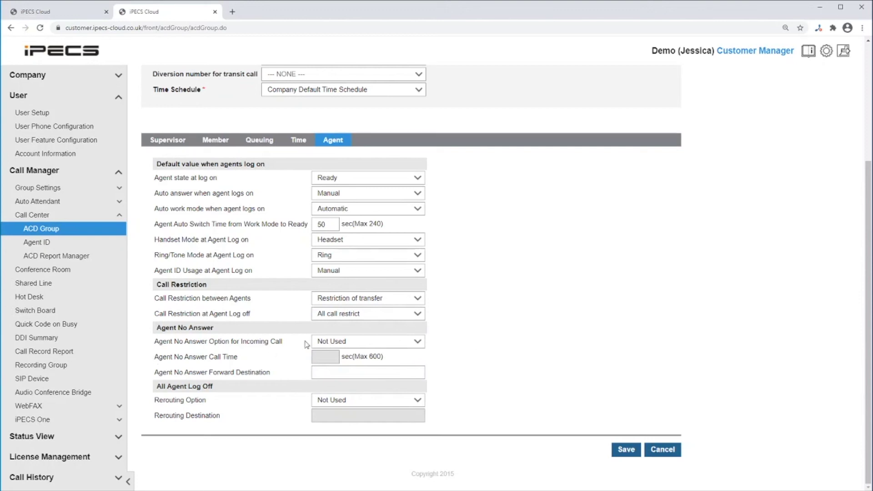
{"action": "left_click", "coordinate": [418, 344]}
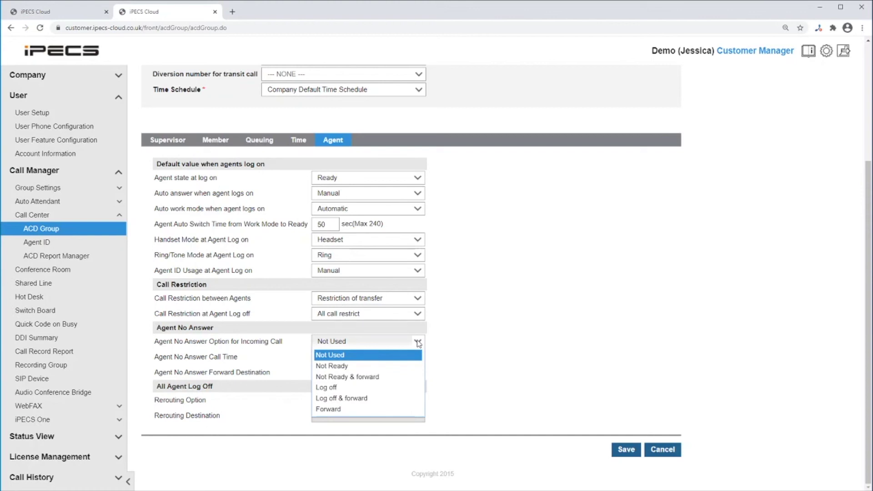
- Forward unanswered agent calls after 60 seconds to destination 805
{"action": "left_click", "coordinate": [383, 409]}
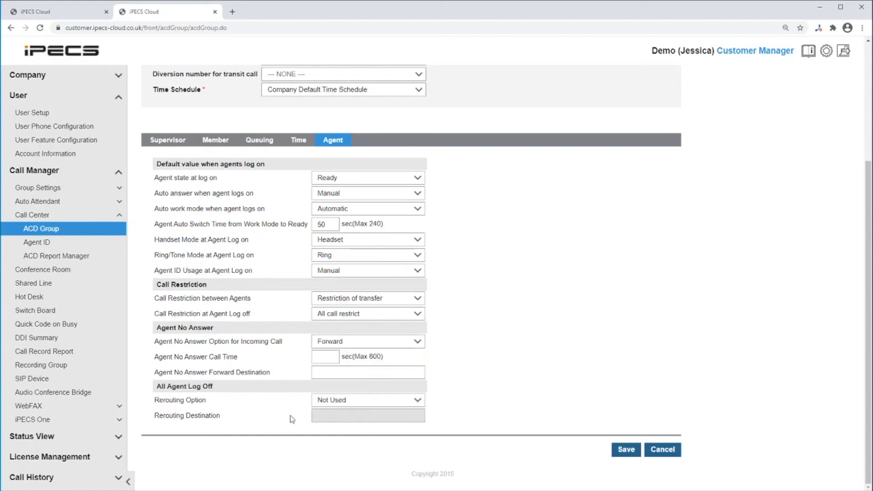
{"action": "left_click", "coordinate": [330, 356]}
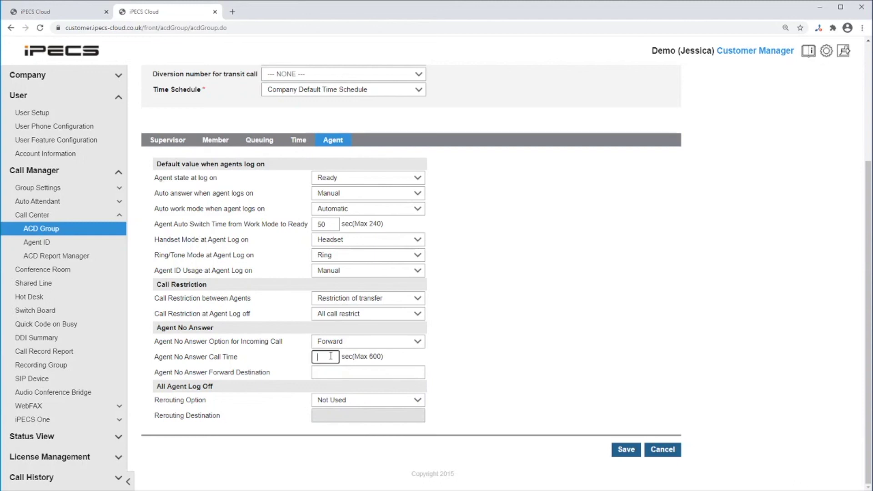
{"action": "type", "text": "60"}
{"action": "left_click", "coordinate": [342, 372]}
{"action": "type", "text": "805"}
{"action": "left_click", "coordinate": [453, 390]}
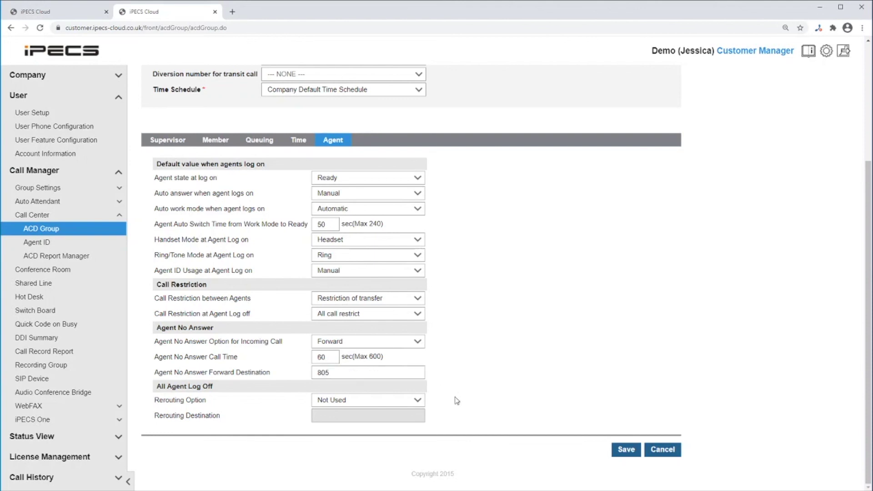
- Enable rerouting to 806 when all agents log off, then save and confirm the ACD group
{"action": "left_click", "coordinate": [381, 403]}
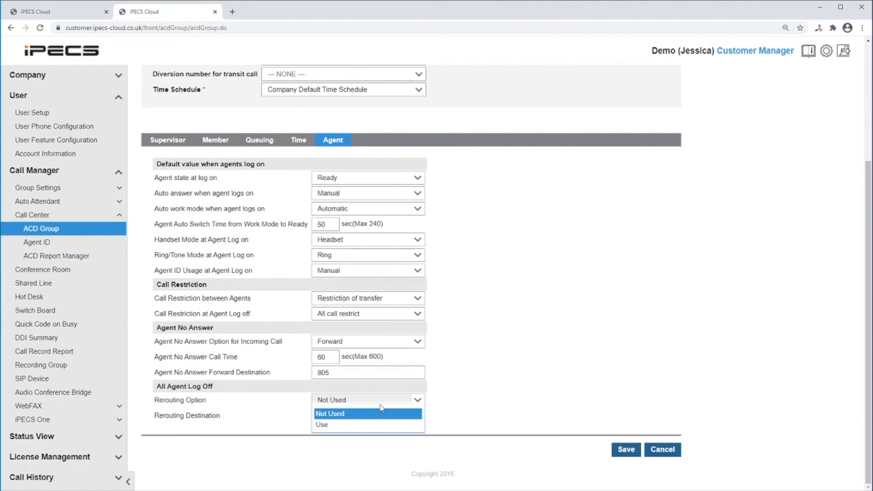
{"action": "left_click", "coordinate": [380, 424]}
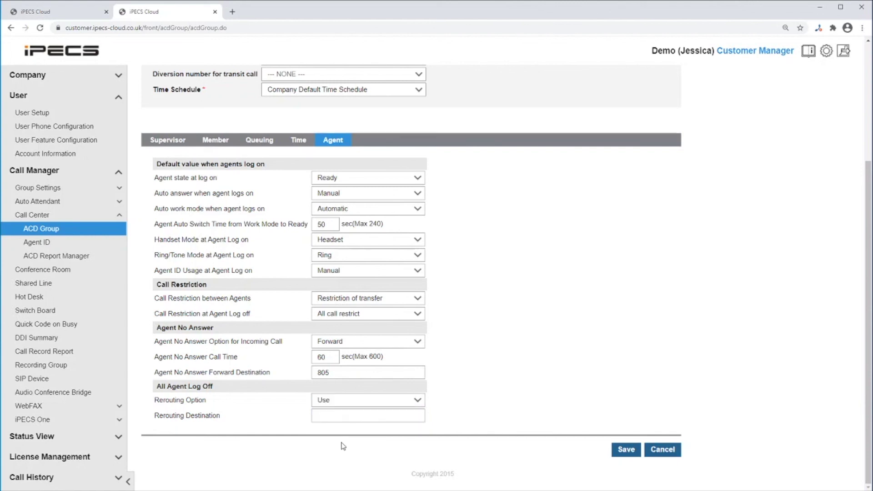
{"action": "left_click", "coordinate": [361, 417]}
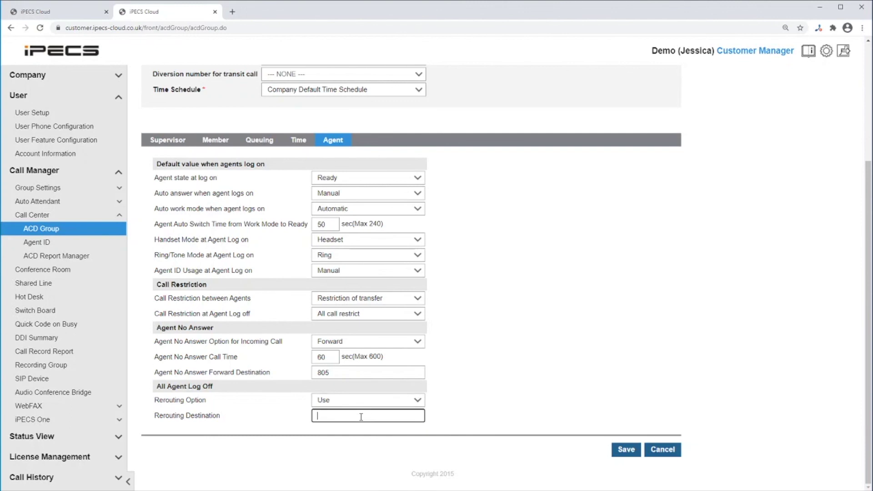
{"action": "type", "text": "806"}
{"action": "left_click", "coordinate": [626, 449]}
{"action": "left_click", "coordinate": [456, 285]}
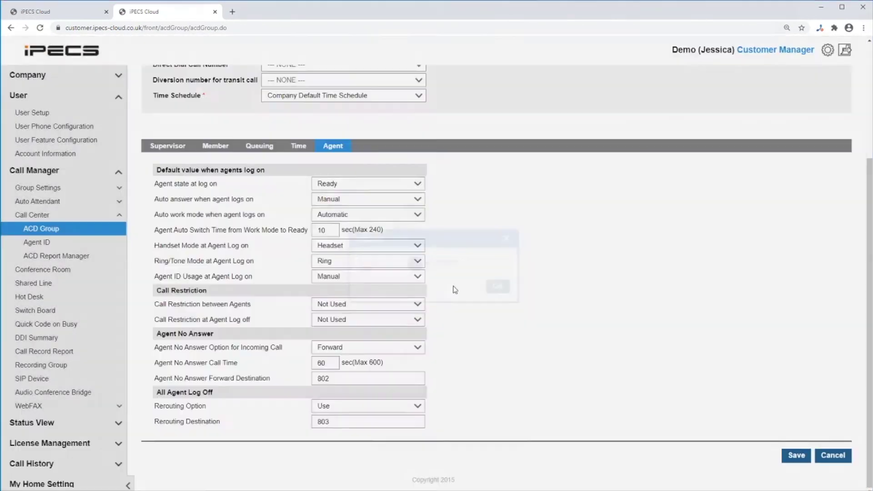
- Acknowledge the successful save and go to the Call Center Agent ID list
{"action": "left_click", "coordinate": [498, 287]}
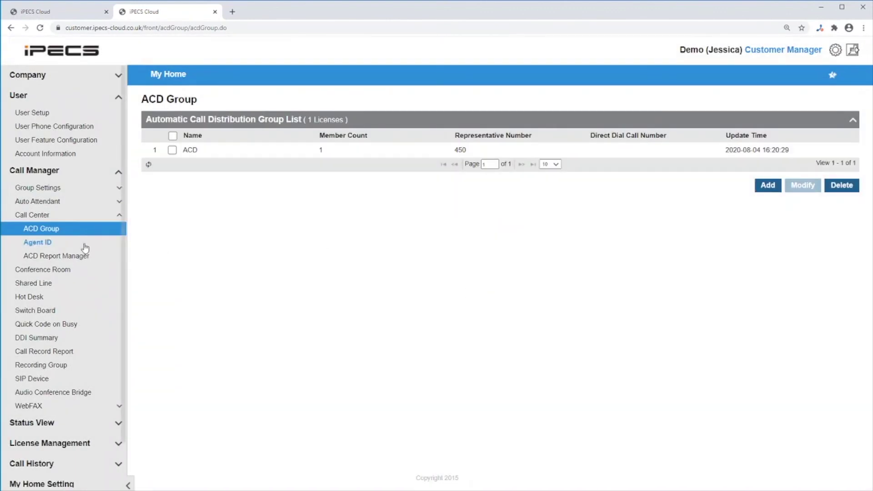
{"action": "left_click", "coordinate": [33, 242]}
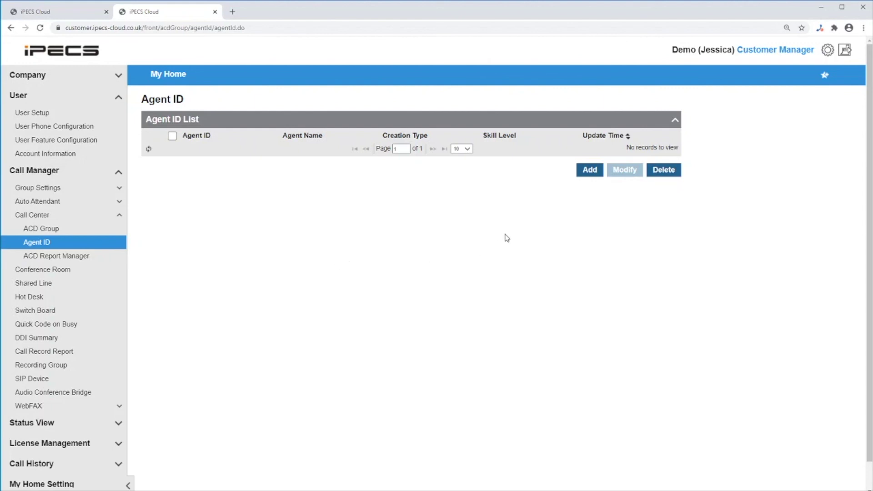
- Add agent ID 101 with the agent's name and register it
{"action": "left_click", "coordinate": [590, 170]}
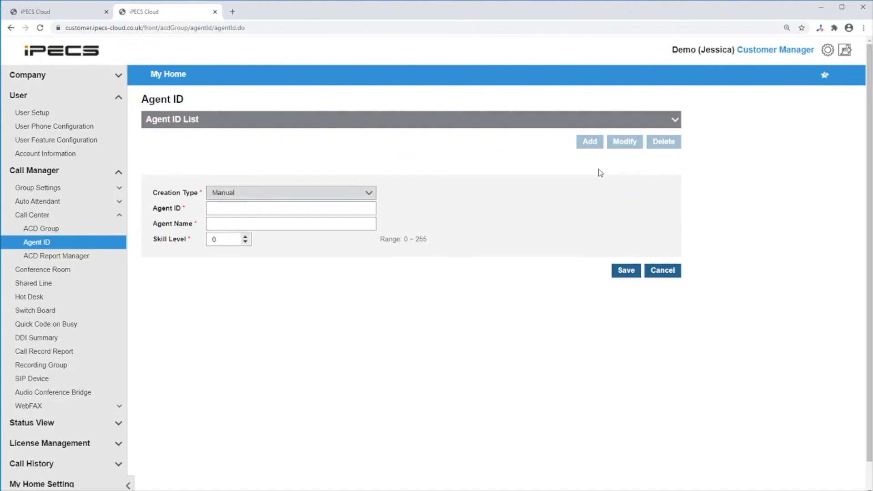
{"action": "left_click", "coordinate": [306, 208]}
{"action": "type", "text": "101"}
{"action": "left_click", "coordinate": [337, 224]}
{"action": "type", "text": "Sophie"}
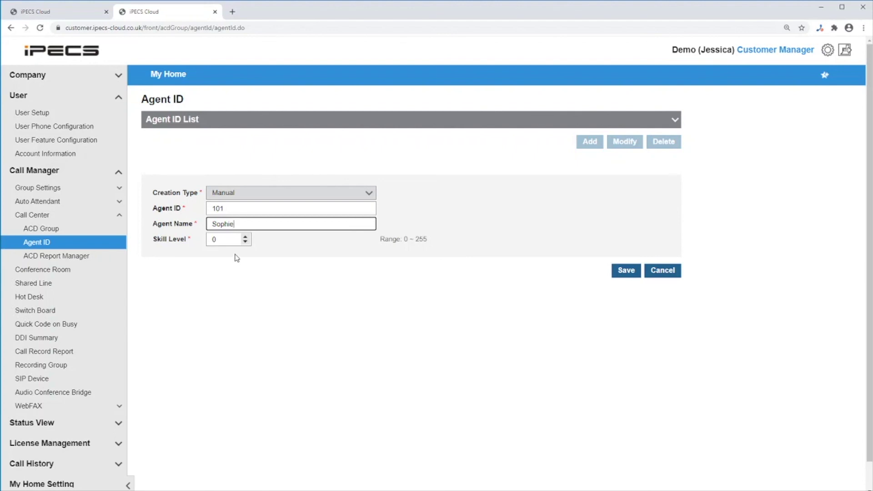
{"action": "left_click", "coordinate": [623, 271]}
{"action": "left_click", "coordinate": [456, 284]}
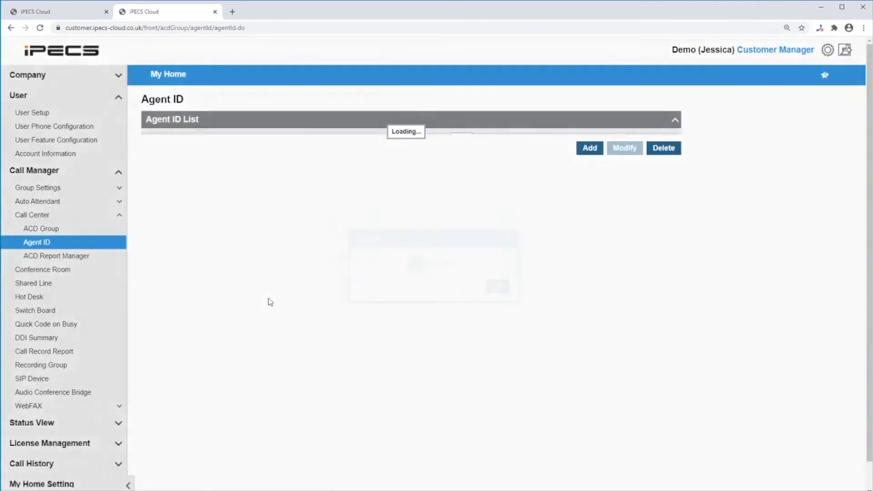